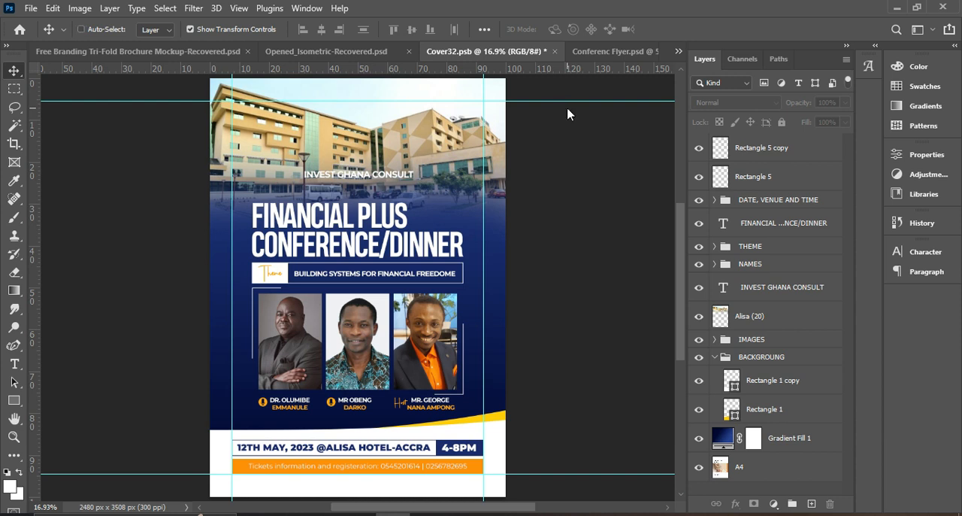
{"action": "key", "text": "ctrl+alt+s"}
{"action": "left_click", "coordinate": [204, 373]}
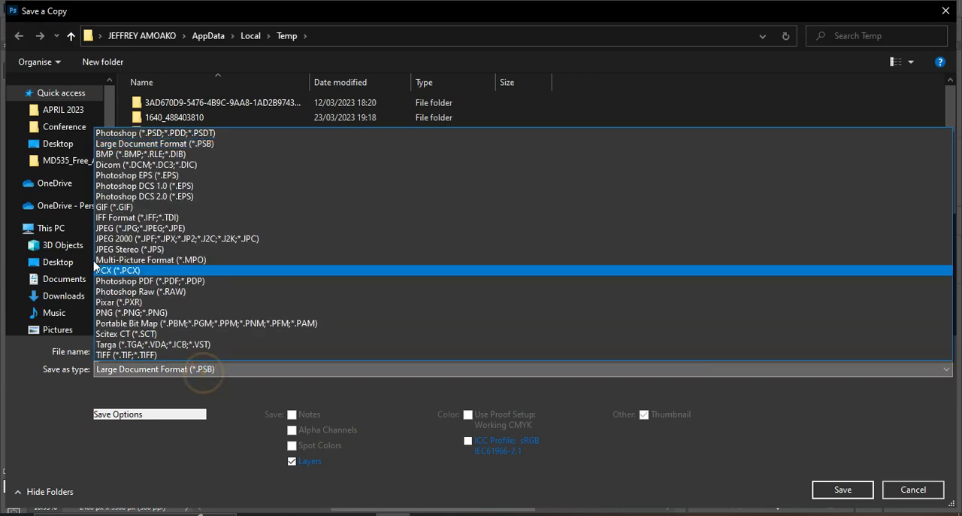
{"action": "left_click", "coordinate": [153, 133]}
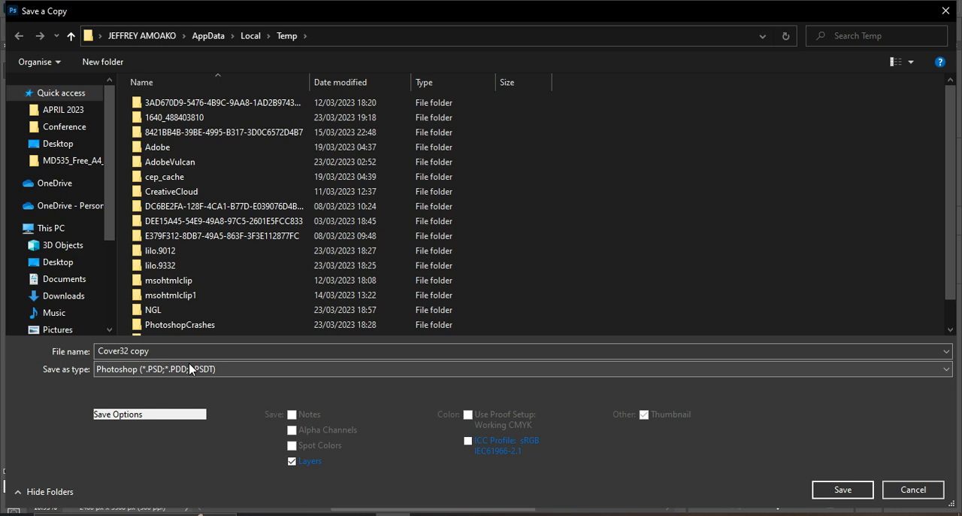
{"action": "left_click", "coordinate": [884, 487]}
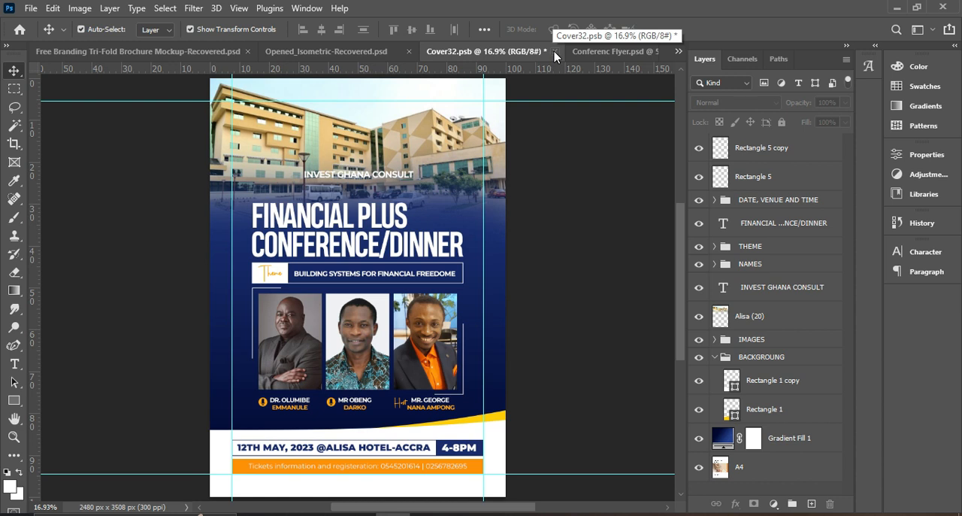
Close the Cover32.psb document and save its changes
{"action": "left_click", "coordinate": [555, 51]}
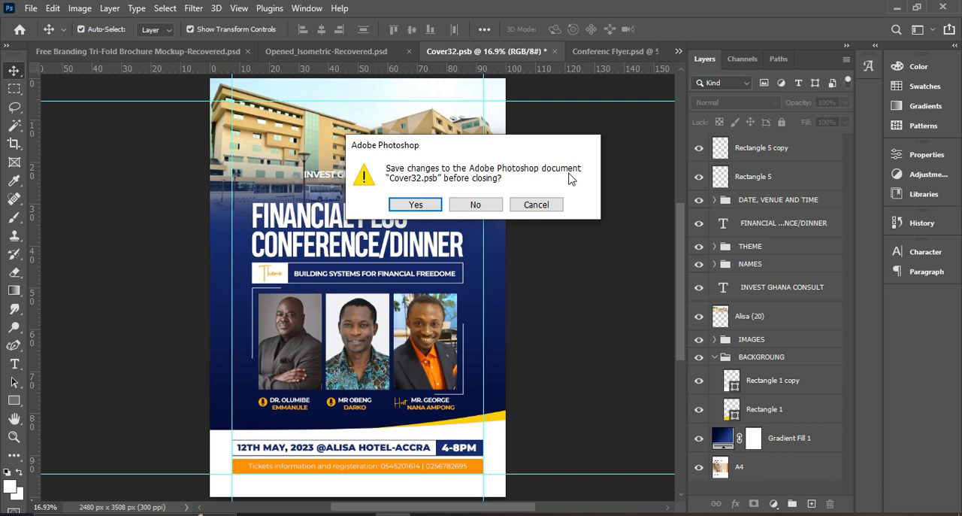
{"action": "left_click", "coordinate": [418, 204]}
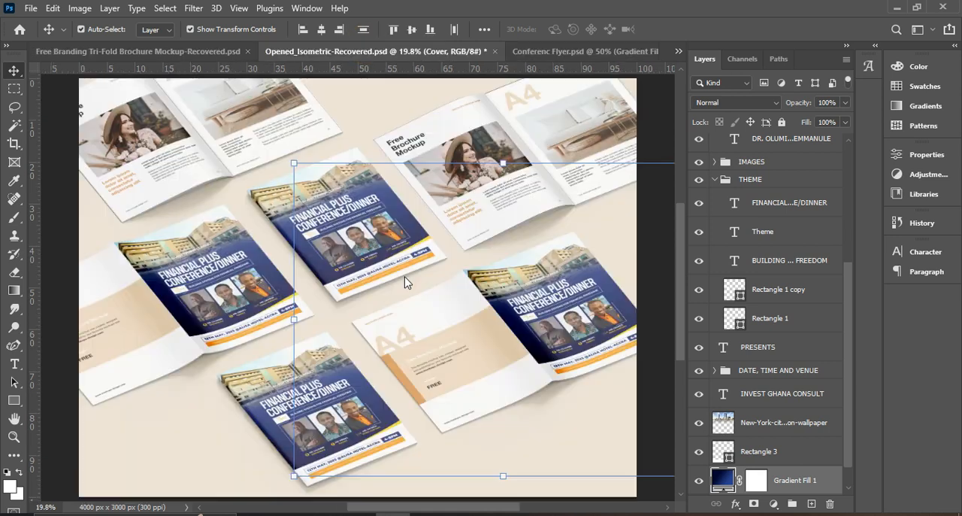
Open the contents of the Back smart object from the Design group of the Opened_Isometric-Recovered.psd mockup
{"action": "left_click", "coordinate": [338, 51]}
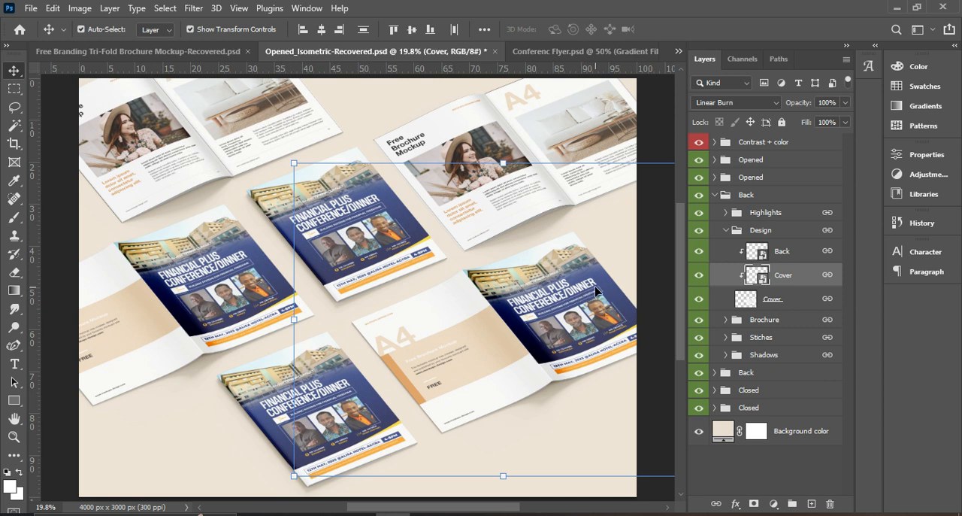
{"action": "left_click", "coordinate": [761, 258]}
{"action": "double_click", "coordinate": [761, 258]}
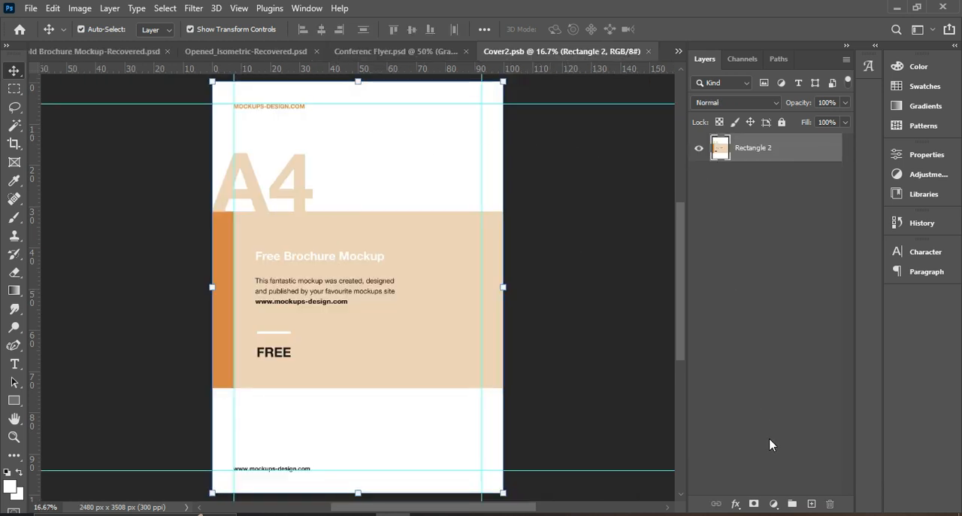
Cover the placeholder back-page artwork with a white Solid Color fill layer above Rectangle 2
{"action": "left_click", "coordinate": [774, 504]}
{"action": "left_click", "coordinate": [808, 254]}
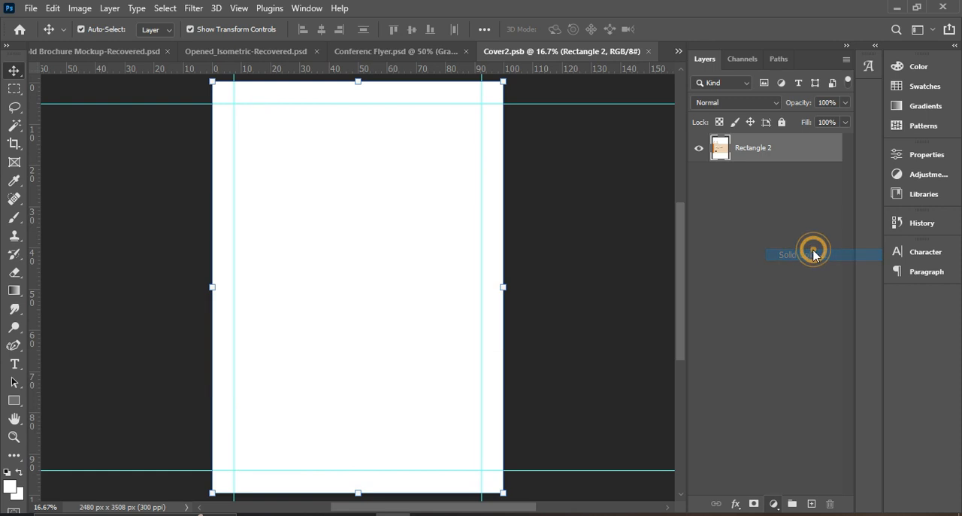
{"action": "left_click", "coordinate": [853, 107]}
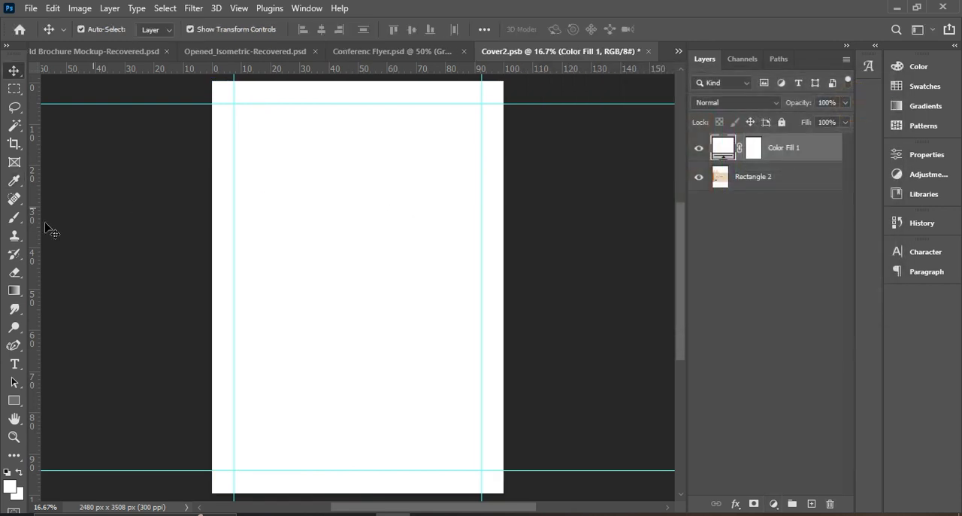
Add the text "FINANCILA PLUS CONFERENCE/ DINNER" near the top of the page
{"action": "left_click", "coordinate": [15, 365]}
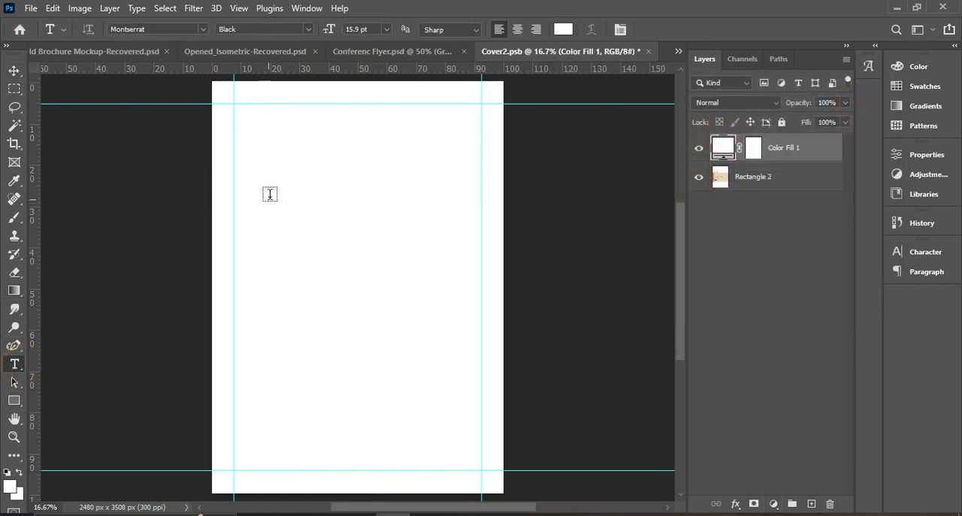
{"action": "left_click", "coordinate": [267, 146]}
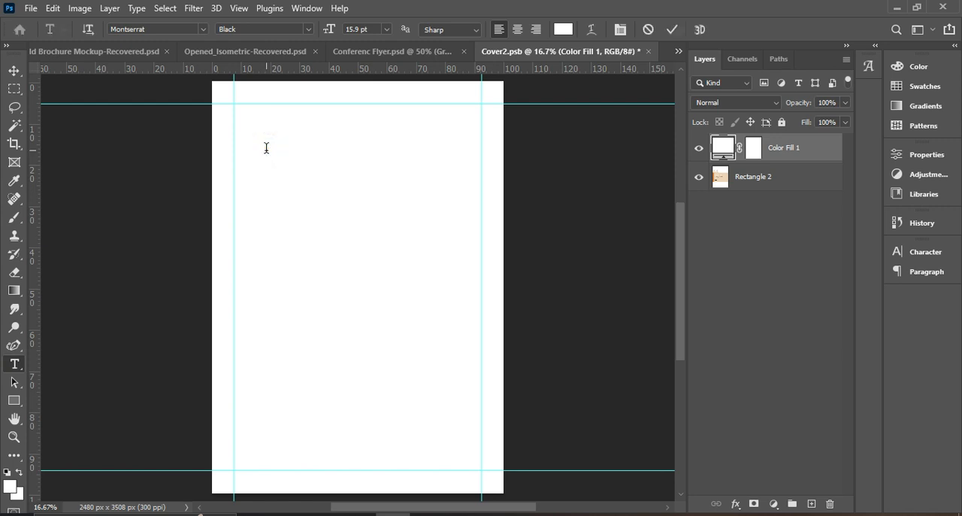
{"action": "left_click", "coordinate": [267, 147]}
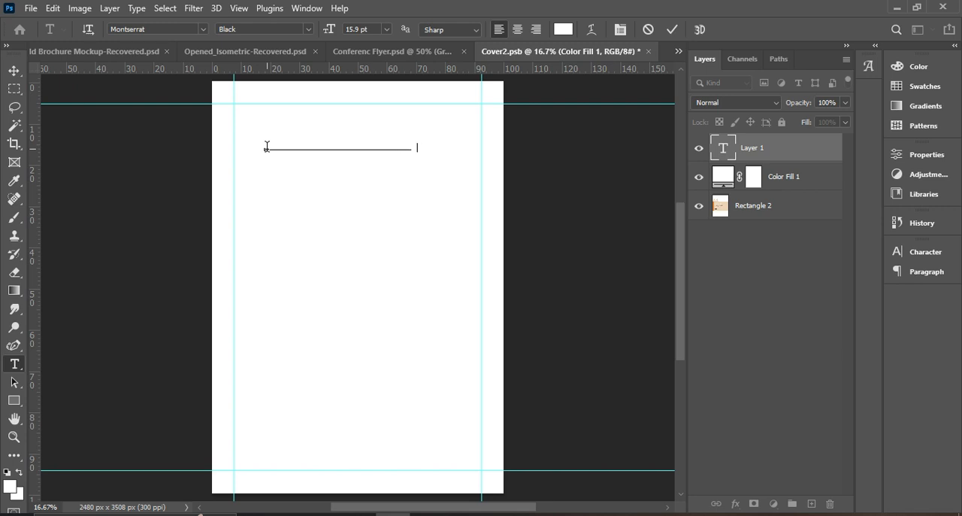
{"action": "left_click", "coordinate": [672, 29]}
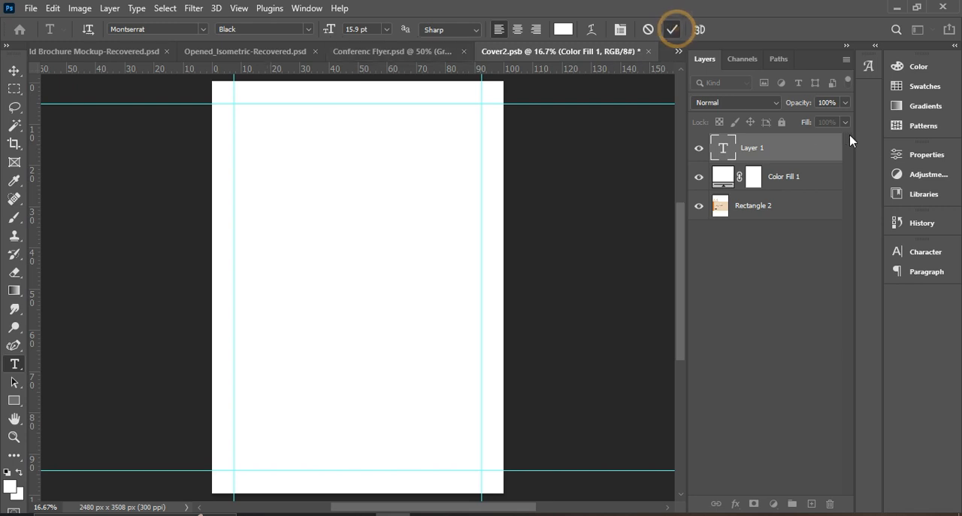
Set the heading's text color to black (000000)
{"action": "left_click", "coordinate": [926, 251]}
{"action": "left_click", "coordinate": [847, 332]}
{"action": "left_click_drag", "start_coordinate": [682, 219], "coordinate": [747, 337]}
{"action": "left_click", "coordinate": [849, 104]}
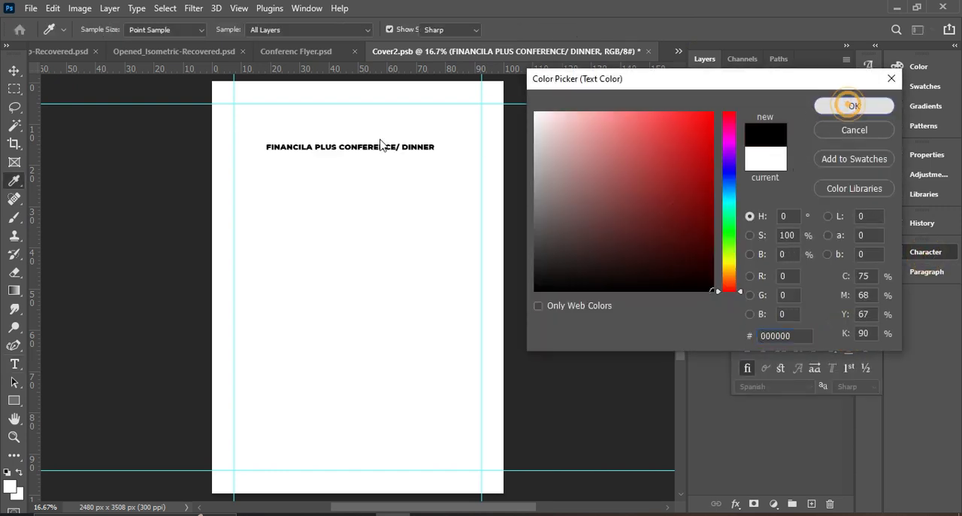
Break the heading into two lines so "CONFERENCE/ DINNER" starts flush under "FINANCILA PLUS"
{"action": "left_click", "coordinate": [337, 147]}
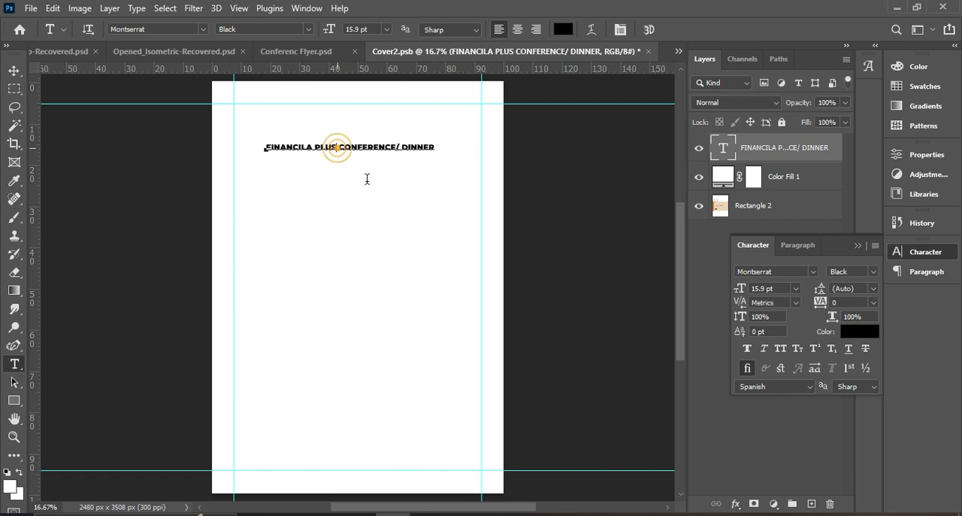
{"action": "key", "text": "Return"}
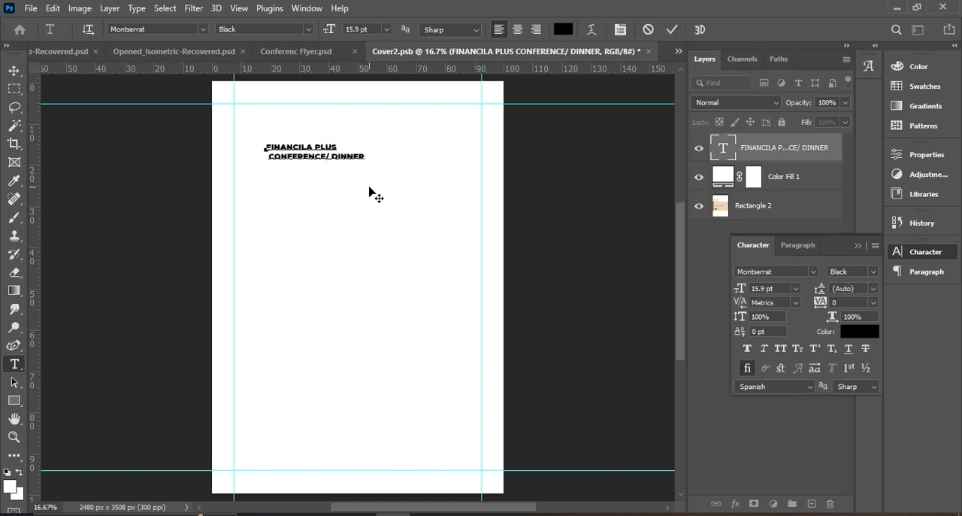
{"action": "key", "text": "BackSpace"}
{"action": "key", "text": "Delete"}
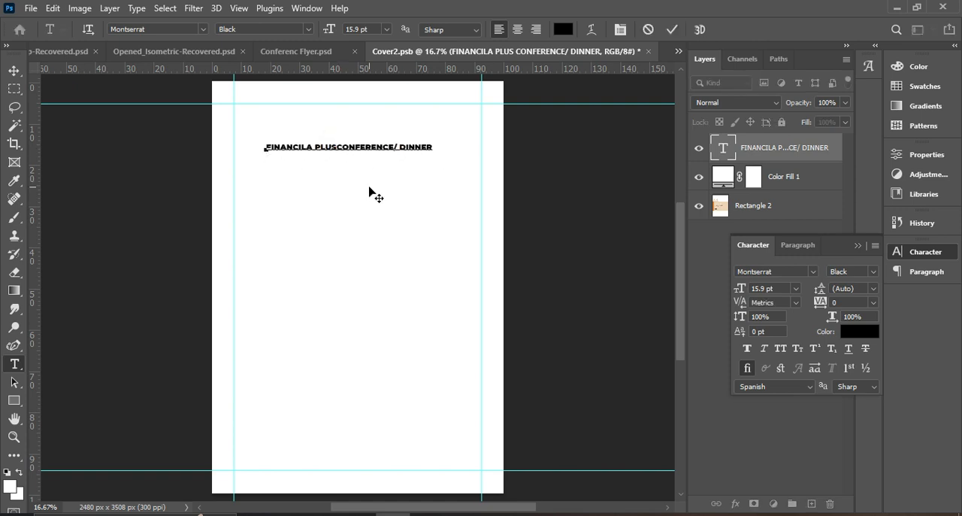
{"action": "key", "text": "Return"}
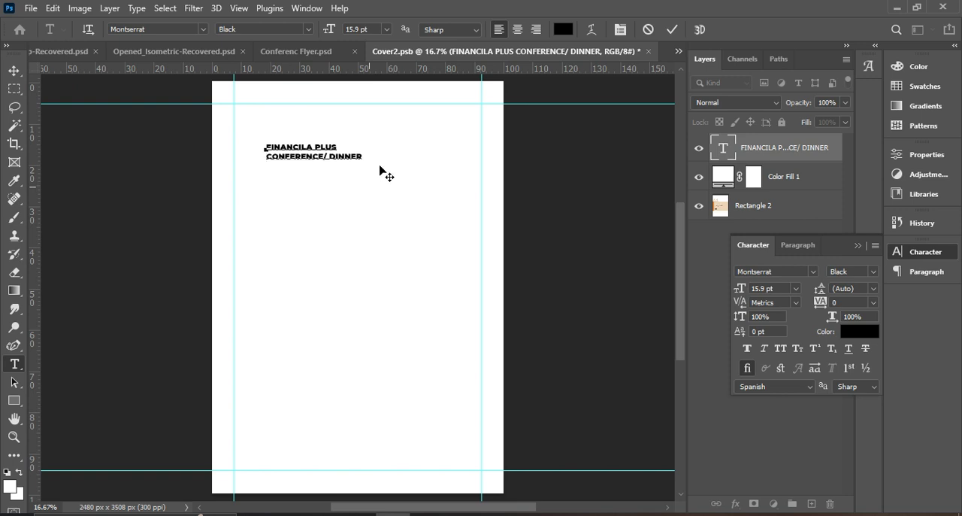
{"action": "left_click", "coordinate": [672, 30]}
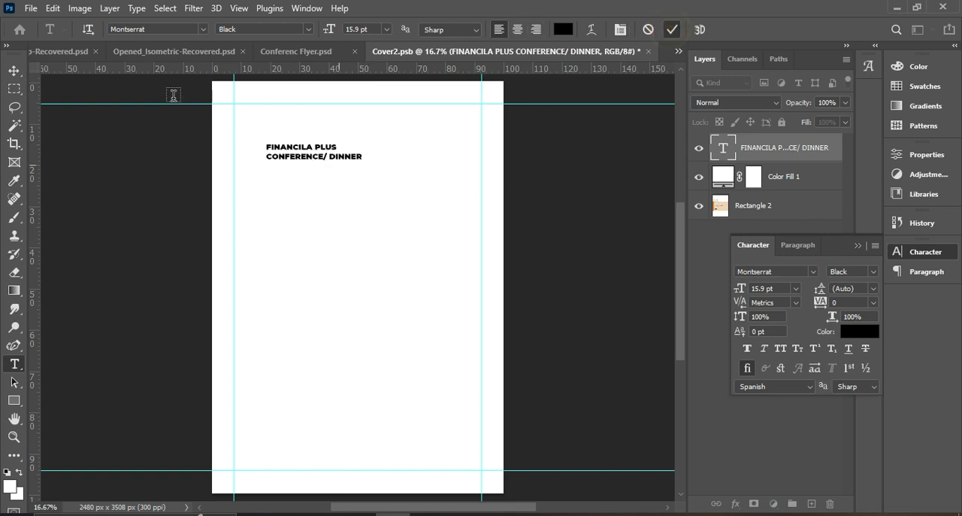
Enlarge the two-line heading to about 42 pt and position it to span the width between the vertical guides
{"action": "left_click", "coordinate": [15, 70]}
{"action": "left_click_drag", "start_coordinate": [360, 155], "coordinate": [449, 228]}
{"action": "left_click_drag", "start_coordinate": [265, 177], "coordinate": [245, 204]}
{"action": "mouse_move", "coordinate": [466, 192]}
{"action": "left_mouse_down"}
{"action": "mouse_move", "coordinate": [483, 200]}
{"action": "mouse_move", "coordinate": [466, 200]}
{"action": "left_mouse_up"}
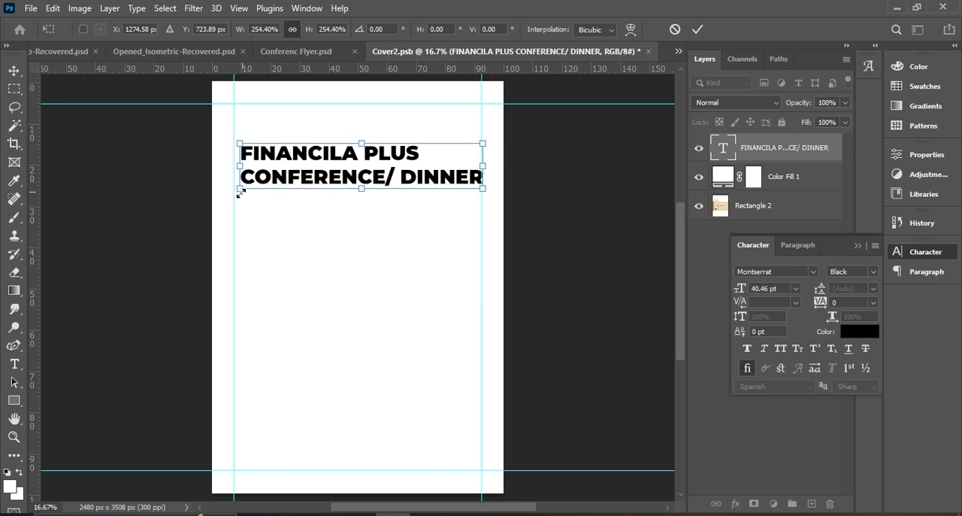
{"action": "left_click_drag", "start_coordinate": [241, 193], "coordinate": [231, 190]}
{"action": "double_click", "coordinate": [304, 174]}
{"action": "left_click", "coordinate": [548, 190]}
{"action": "left_click", "coordinate": [433, 182]}
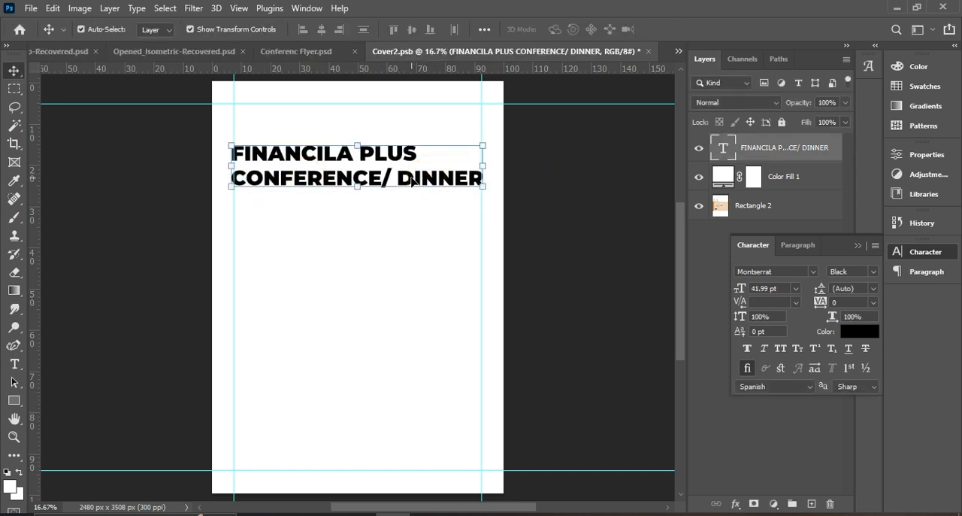
Duplicate the heading below the original and replace the copy's text with "THEME: BUILDING FI"
{"action": "left_click_drag", "start_coordinate": [412, 181], "coordinate": [415, 271]}
{"action": "double_click", "coordinate": [415, 271]}
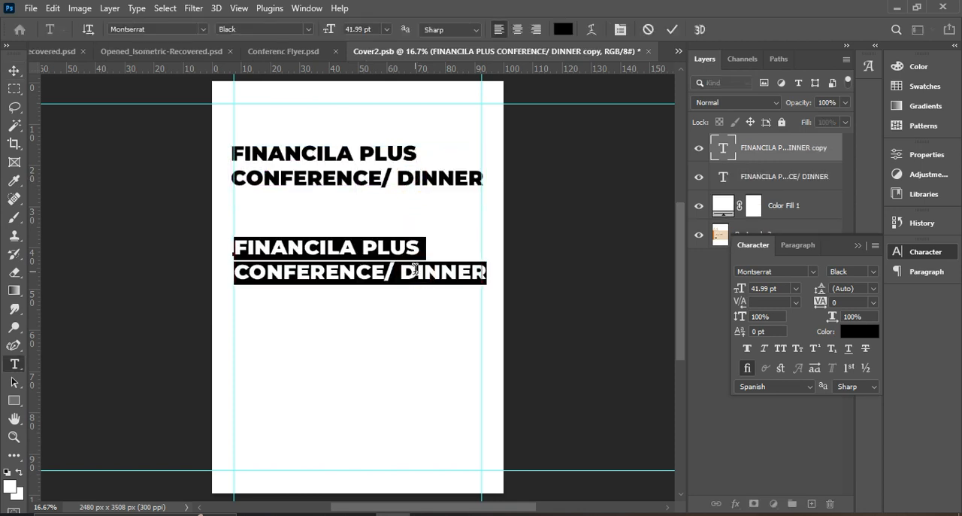
{"action": "type", "text": "THEME:"}
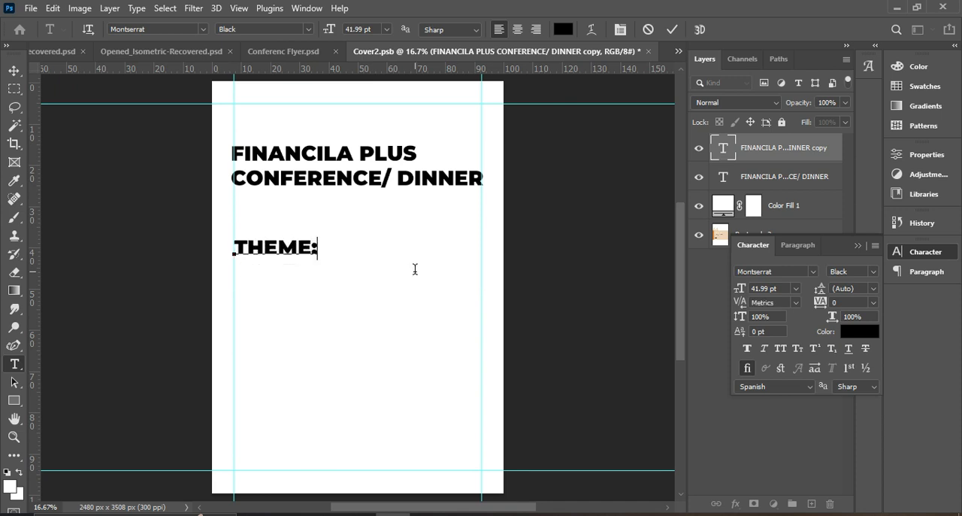
{"action": "type", "text": " BUILDING"}
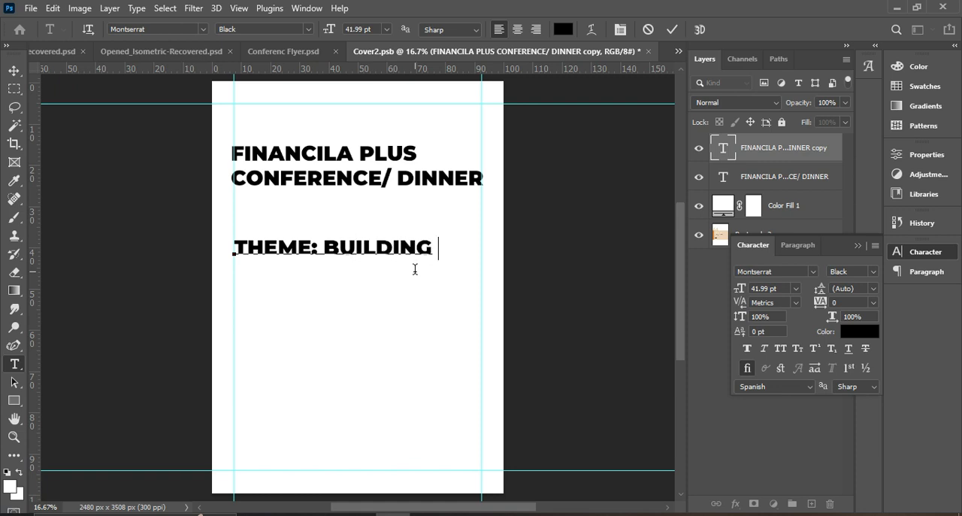
{"action": "type", "text": " FI"}
Check the theme wording in the FRONT.jpg flyer and complete the line as "THEME: BUILDING SYSTEMS FOR FINANCILA FREEDOM"
{"action": "left_click", "coordinate": [462, 514]}
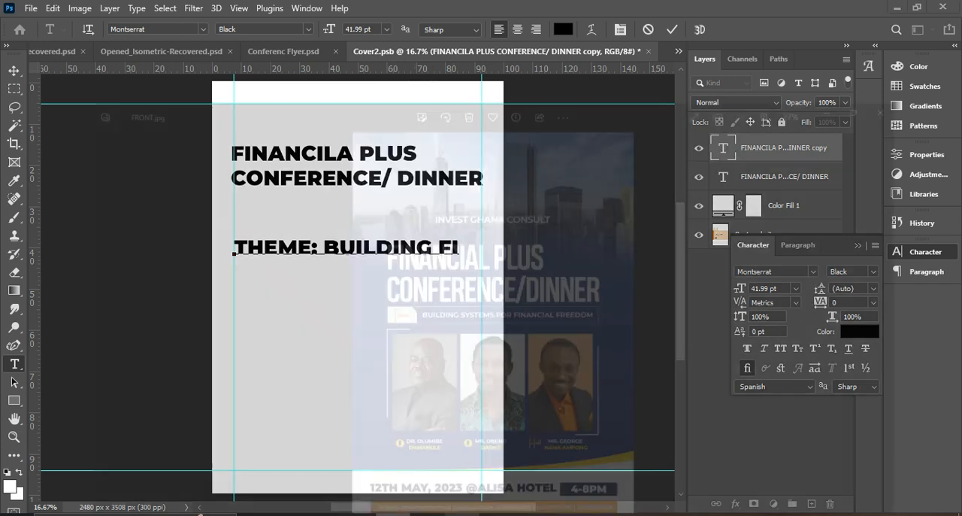
{"action": "left_click", "coordinate": [462, 514]}
{"action": "key", "text": "Left"}
{"action": "key", "text": "Left"}
{"action": "key", "text": "Left"}
{"action": "key", "text": "Left"}
{"action": "key", "text": "Delete"}
{"action": "key", "text": "Delete"}
{"action": "key", "text": "Delete"}
{"action": "key", "text": "Delete"}
{"action": "type", "text": "G"}
{"action": "key", "text": "Left"}
{"action": "key", "text": "Left"}
{"action": "key", "text": "Delete"}
{"action": "key", "text": "Delete"}
{"action": "type", "text": "NG SYSTEMS FOR FINAN"}
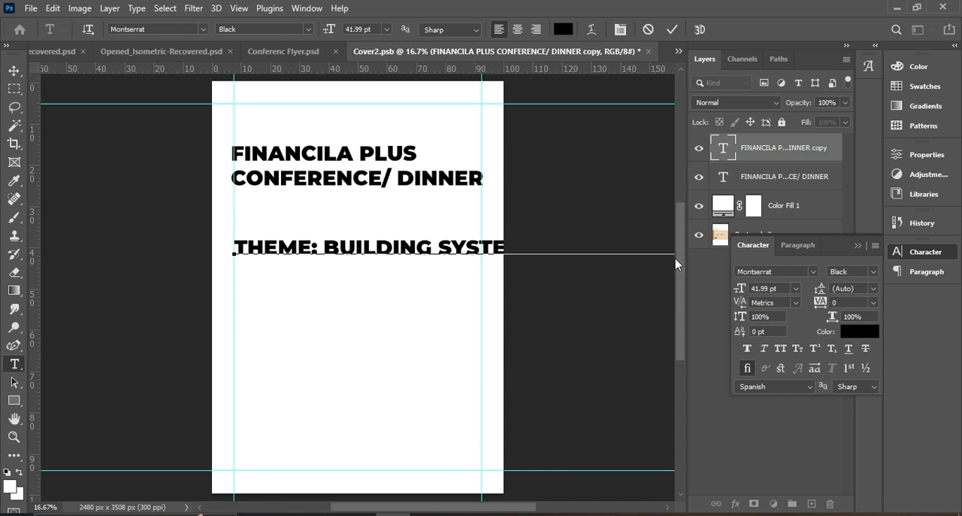
{"action": "left_click", "coordinate": [672, 28]}
{"action": "key", "text": "v"}
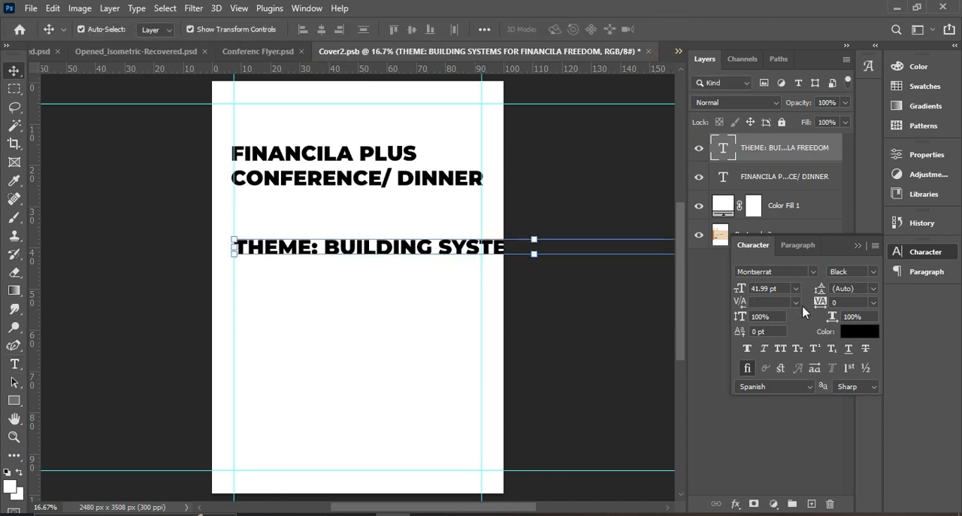
Set the theme line to Montserrat Regular at 16 pt and move it slightly up and to the right
{"action": "left_click", "coordinate": [864, 271]}
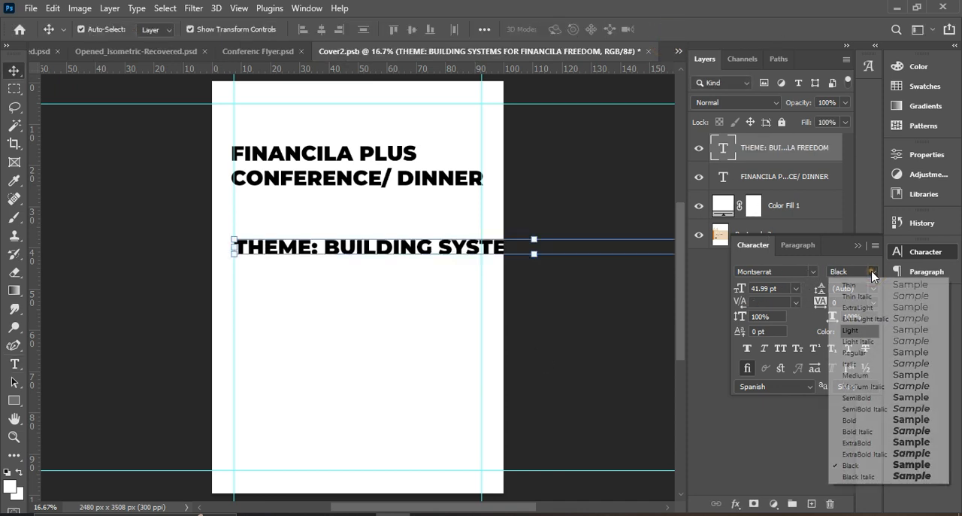
{"action": "left_click", "coordinate": [861, 352]}
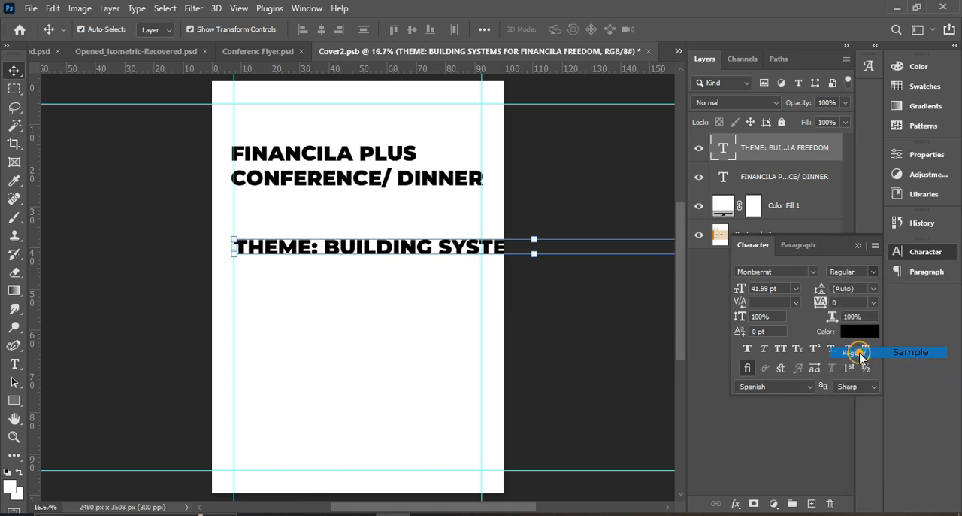
{"action": "left_click", "coordinate": [797, 288]}
{"action": "left_click", "coordinate": [774, 397]}
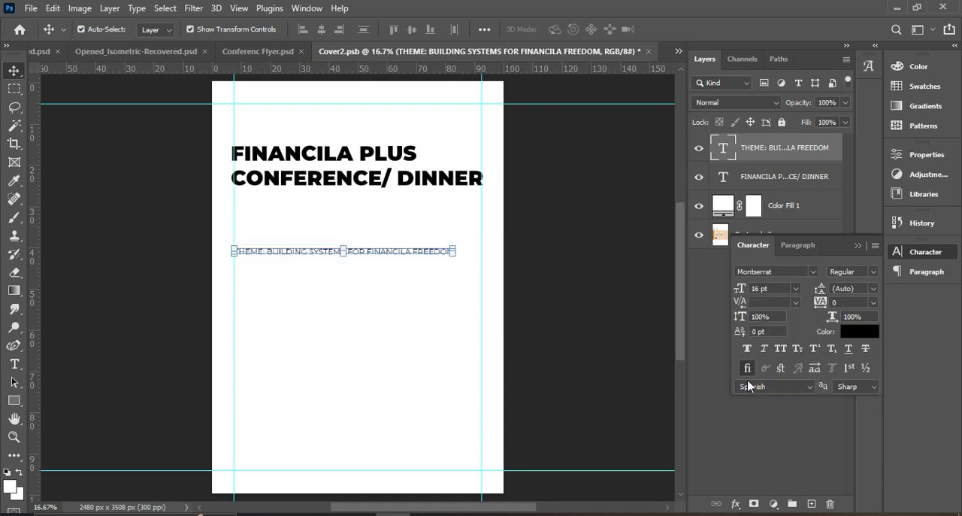
{"action": "left_click_drag", "start_coordinate": [427, 257], "coordinate": [432, 244]}
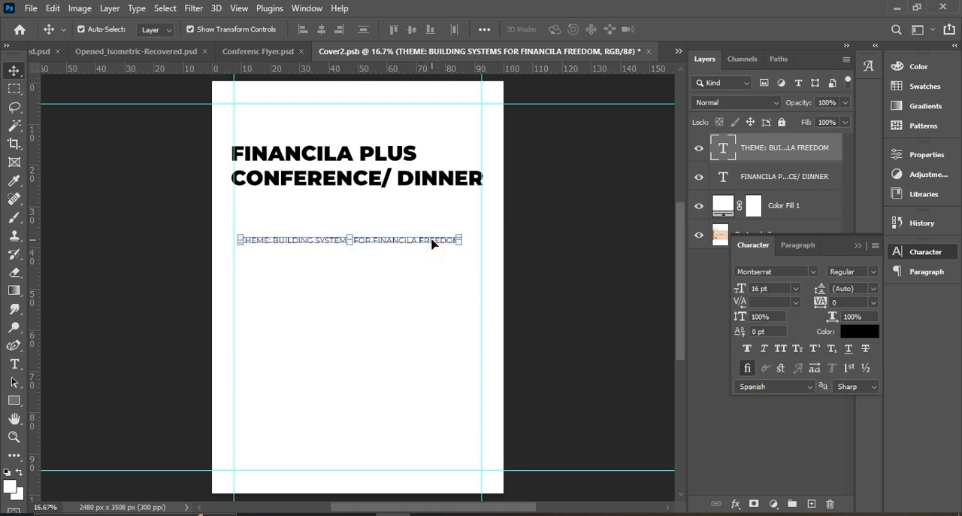
Correct "FINANCILA" to "FINANCIAL" in the theme line
{"action": "left_click", "coordinate": [526, 304]}
{"action": "left_click", "coordinate": [415, 250]}
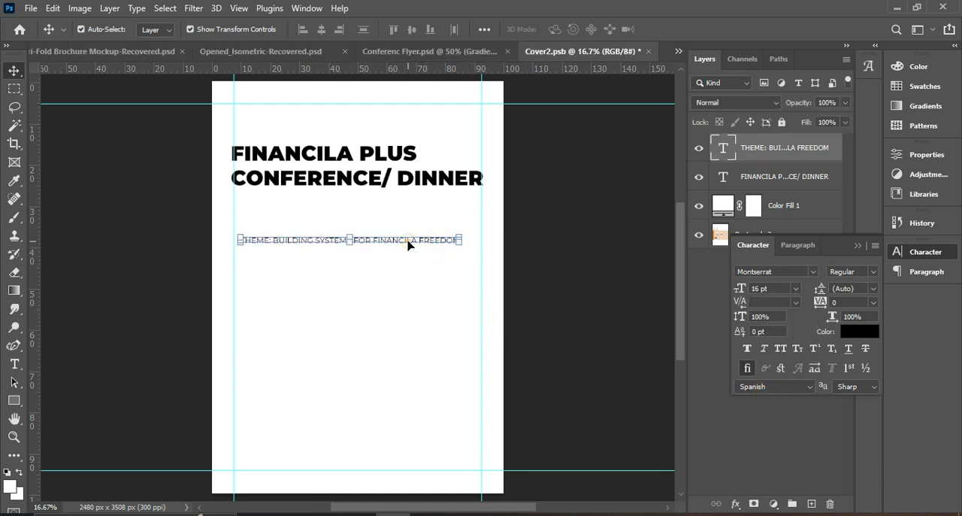
{"action": "double_click", "coordinate": [410, 240]}
{"action": "left_click", "coordinate": [407, 240]}
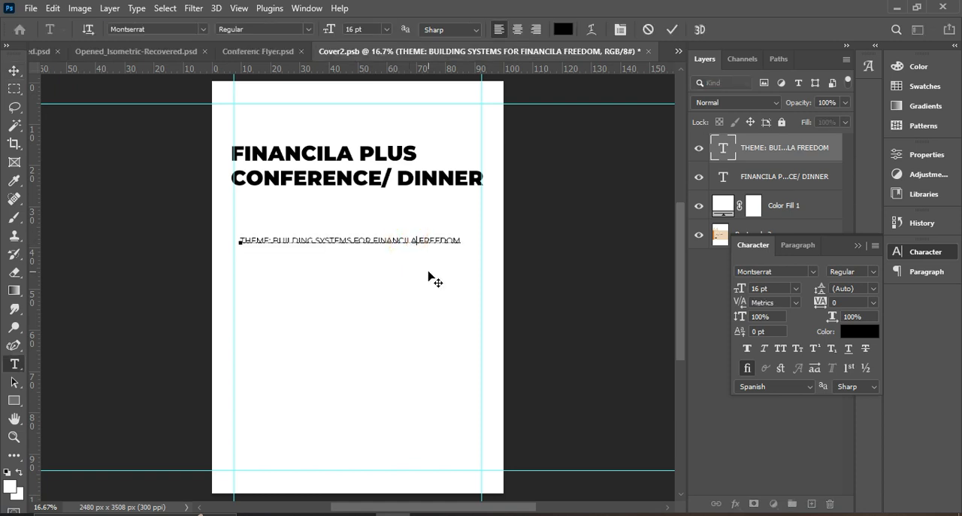
{"action": "key", "text": "Delete"}
{"action": "key", "text": "Delete"}
{"action": "type", "text": "A"}
{"action": "key", "text": "BackSpace"}
{"action": "key", "text": "BackSpace"}
{"action": "type", "text": "IAL"}
{"action": "left_click", "coordinate": [677, 28]}
{"action": "key", "text": "v"}
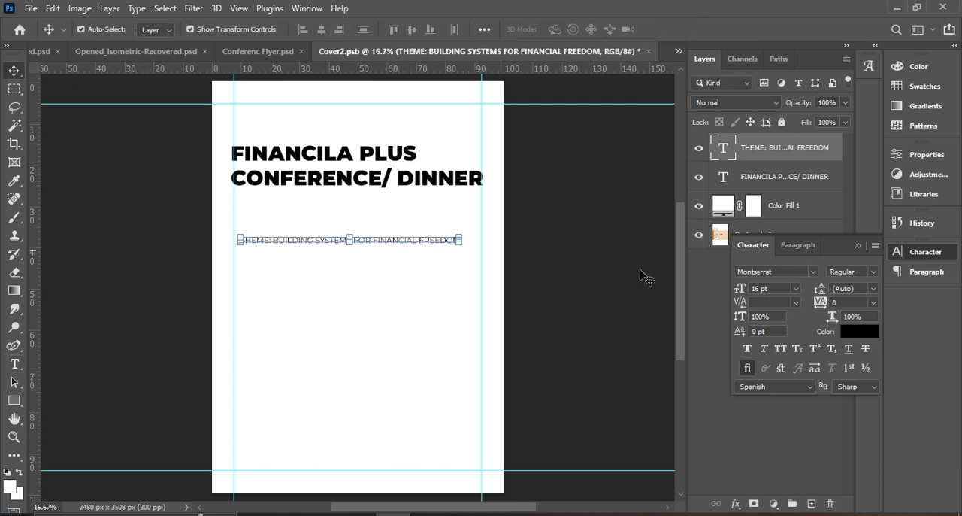
Change the theme line's text colour to blue #0029d9
{"action": "left_click", "coordinate": [874, 336]}
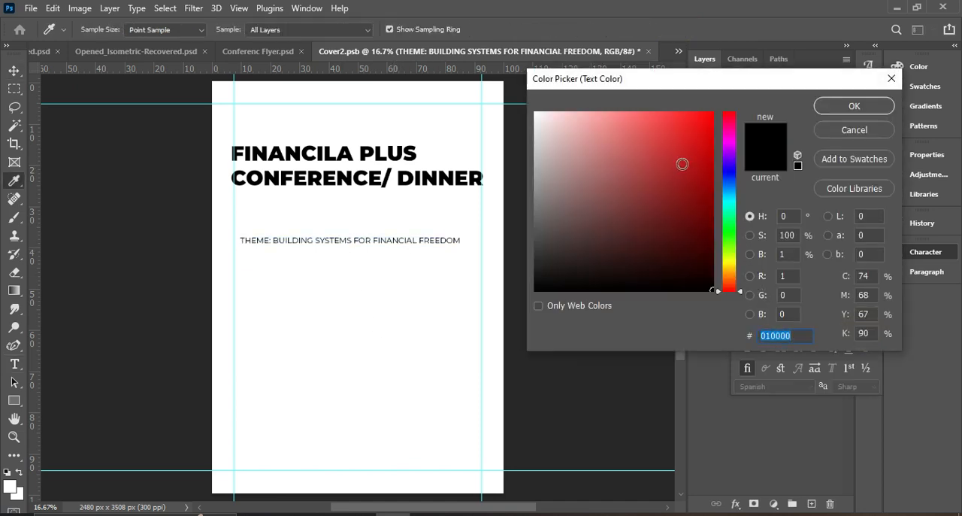
{"action": "left_click_drag", "start_coordinate": [682, 163], "coordinate": [747, 121]}
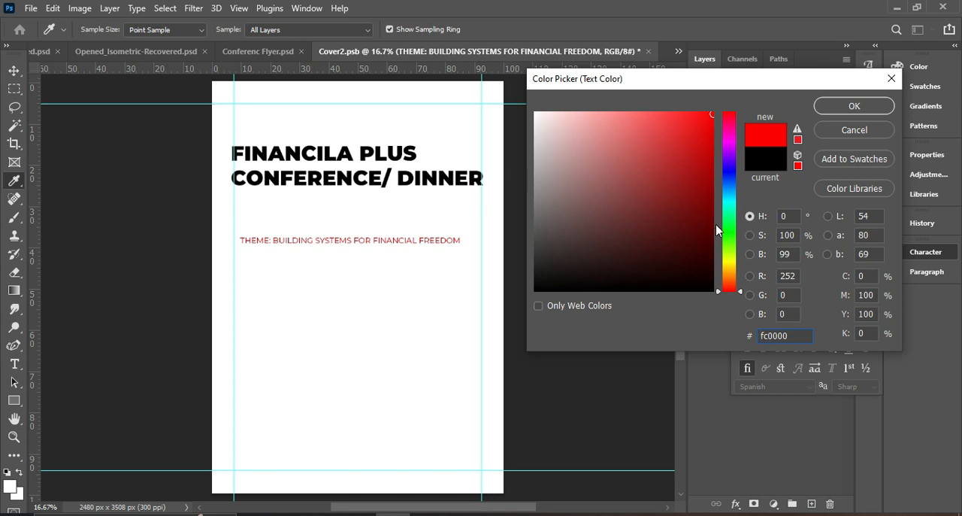
{"action": "left_click", "coordinate": [732, 167]}
{"action": "left_click_drag", "start_coordinate": [733, 167], "coordinate": [730, 159]}
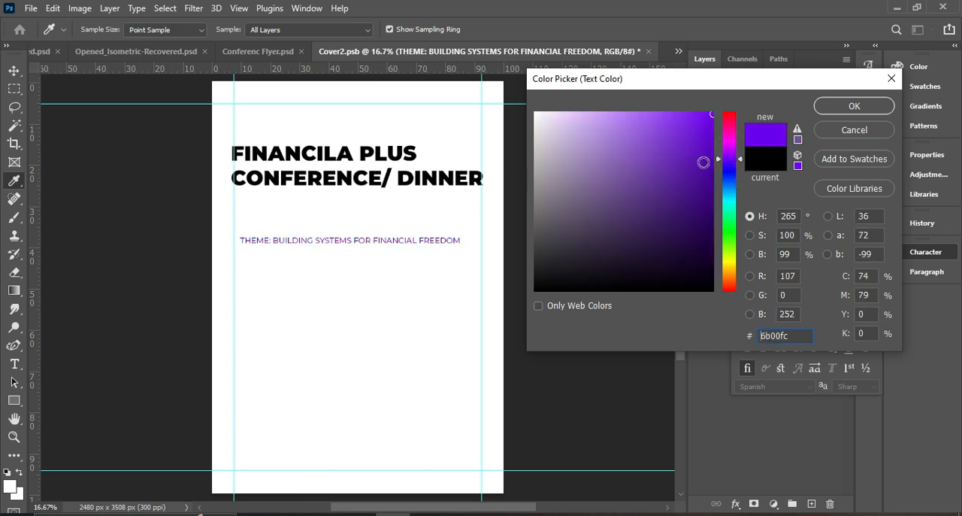
{"action": "left_click", "coordinate": [727, 177]}
{"action": "left_click_drag", "start_coordinate": [711, 161], "coordinate": [714, 138]}
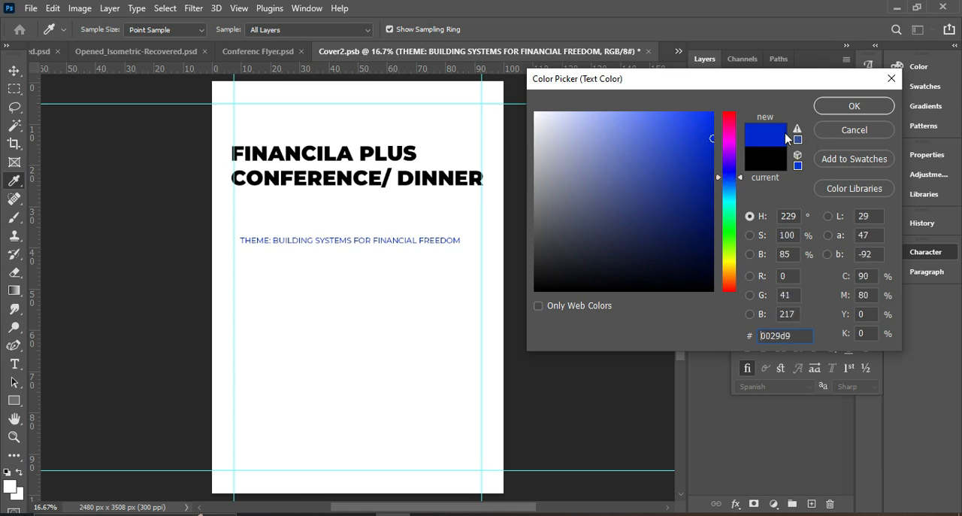
{"action": "left_click", "coordinate": [854, 106]}
Move the theme line closer to the heading and shrink the heading to 39.92 pt so it fits between the vertical guides
{"action": "left_click_drag", "start_coordinate": [424, 242], "coordinate": [425, 223]}
{"action": "left_click", "coordinate": [410, 179]}
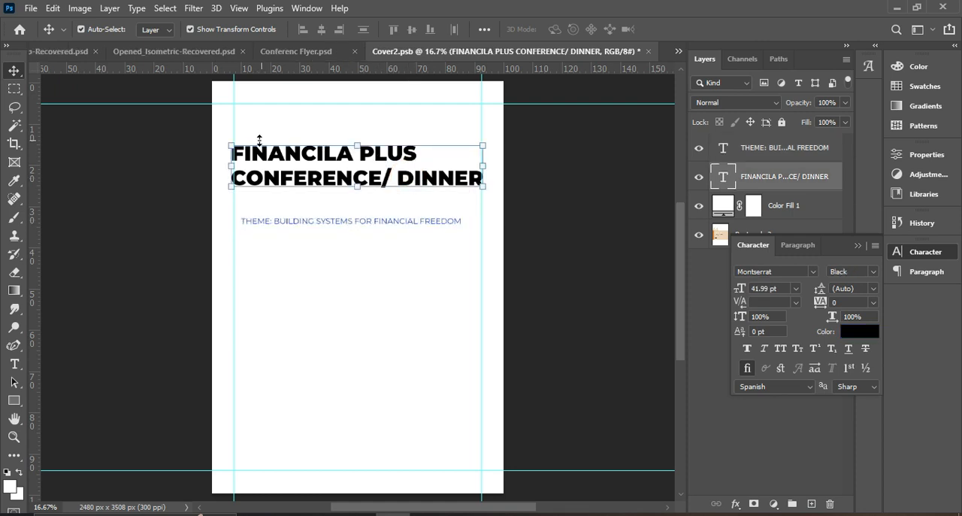
{"action": "left_click_drag", "start_coordinate": [231, 145], "coordinate": [235, 144]}
{"action": "left_click_drag", "start_coordinate": [483, 146], "coordinate": [476, 148]}
{"action": "double_click", "coordinate": [434, 164]}
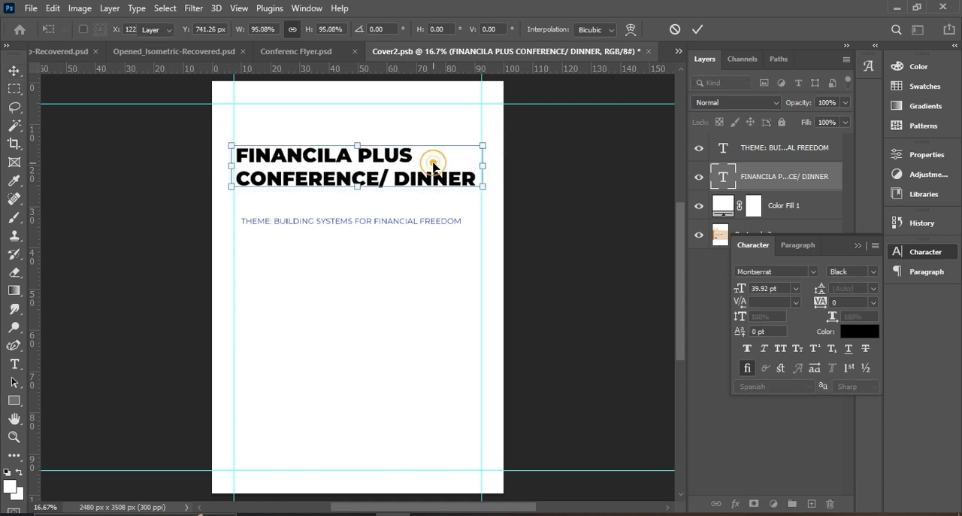
{"action": "left_click", "coordinate": [541, 225]}
Move the theme line and the heading down towards the middle of the page, keeping the theme directly beneath the heading
{"action": "left_click_drag", "start_coordinate": [425, 222], "coordinate": [421, 276]}
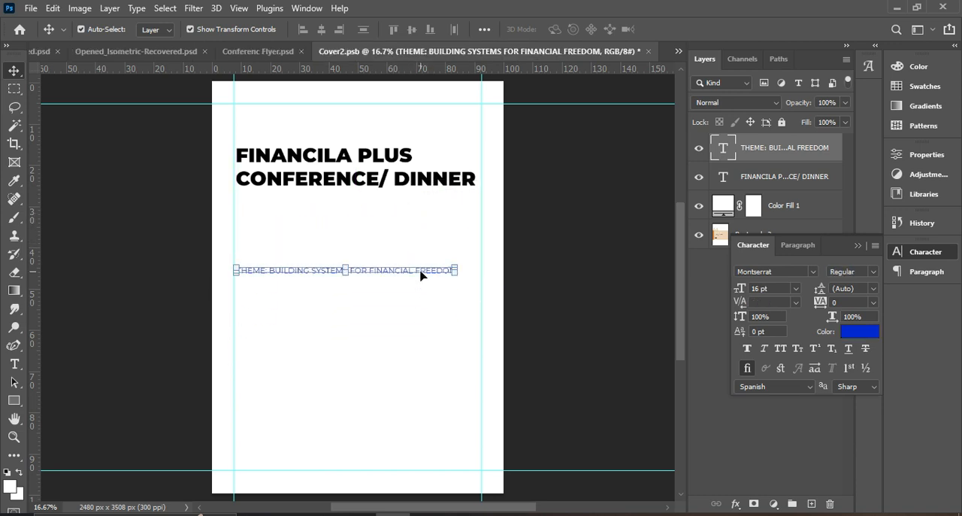
{"action": "left_click", "coordinate": [421, 276]}
{"action": "left_click_drag", "start_coordinate": [421, 213], "coordinate": [421, 284]}
{"action": "left_click_drag", "start_coordinate": [401, 167], "coordinate": [400, 245]}
{"action": "left_click", "coordinate": [569, 294]}
{"action": "left_click", "coordinate": [385, 244]}
Try to centre the heading vertically on the page, then restore it above the theme line and shift the theme line slightly right
{"action": "key", "text": "ctrl+a"}
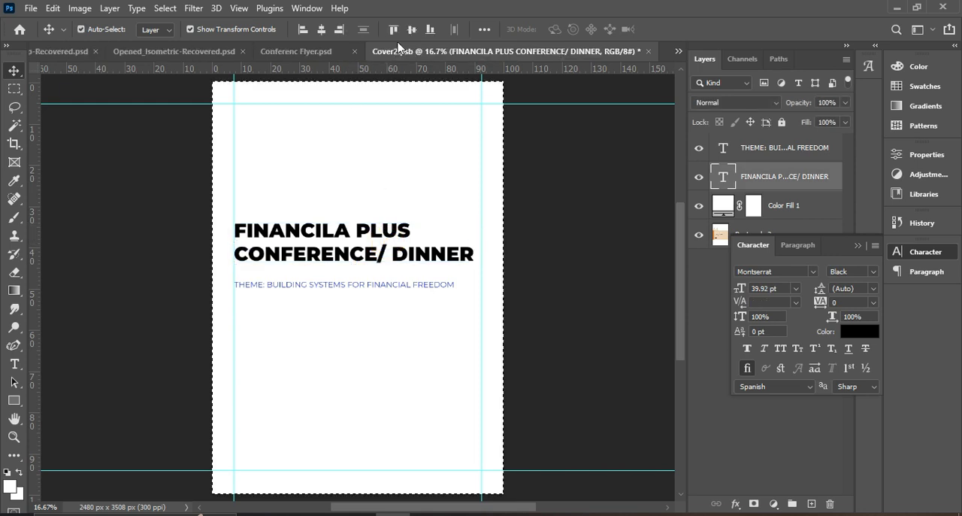
{"action": "left_click", "coordinate": [412, 29]}
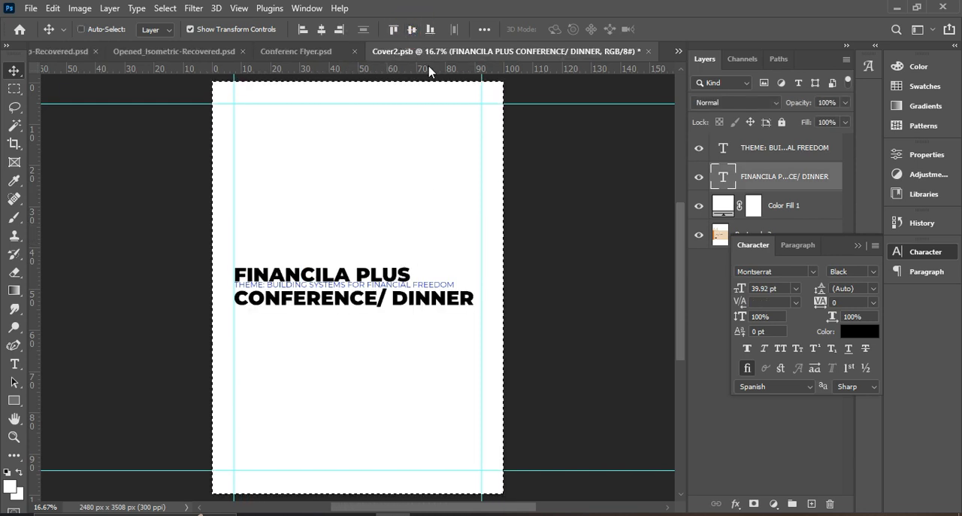
{"action": "key", "text": "ctrl+d"}
{"action": "left_click", "coordinate": [541, 269]}
{"action": "left_click_drag", "start_coordinate": [472, 292], "coordinate": [443, 291]}
{"action": "left_click", "coordinate": [585, 301]}
Break the theme text after "THEME:" so "BUILDING SYSTEMS FOR FINANCIAL FREEDOM" sits on its own line
{"action": "double_click", "coordinate": [444, 285]}
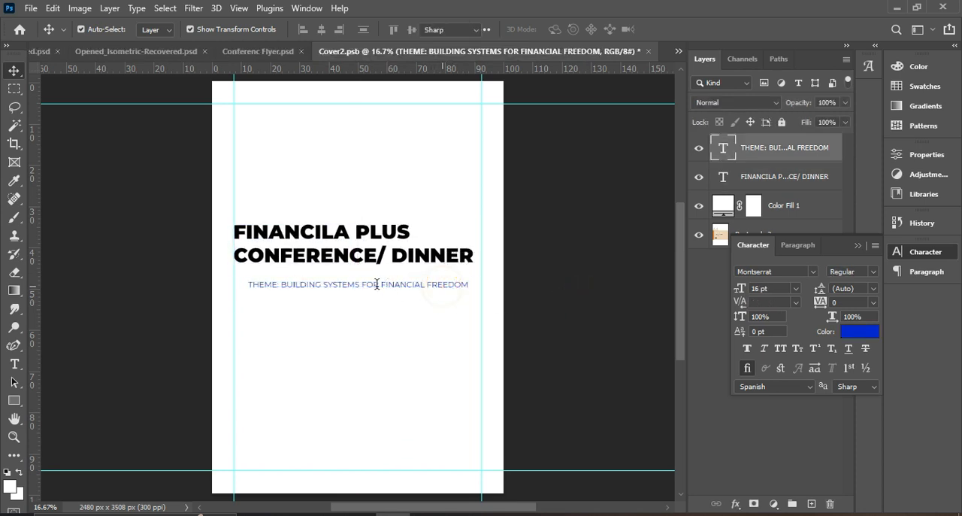
{"action": "left_click", "coordinate": [283, 284]}
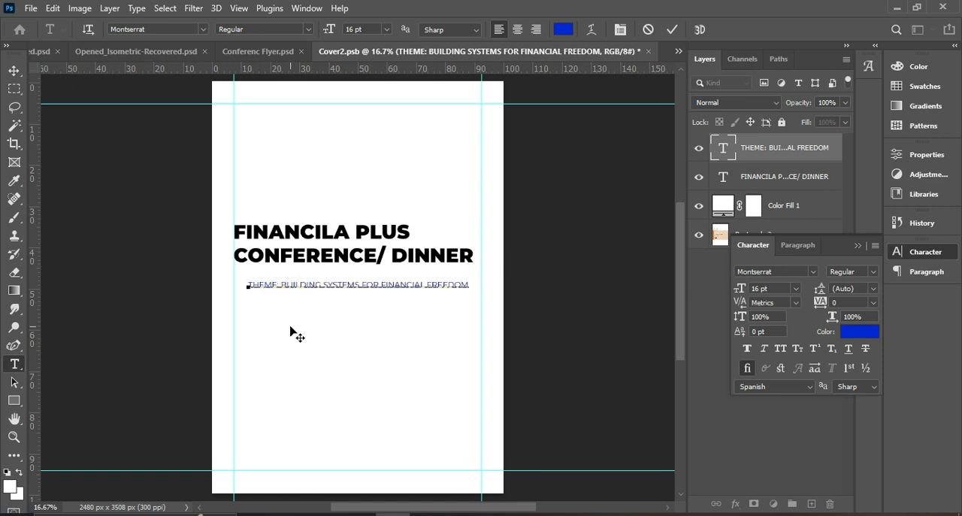
{"action": "key", "text": "Return"}
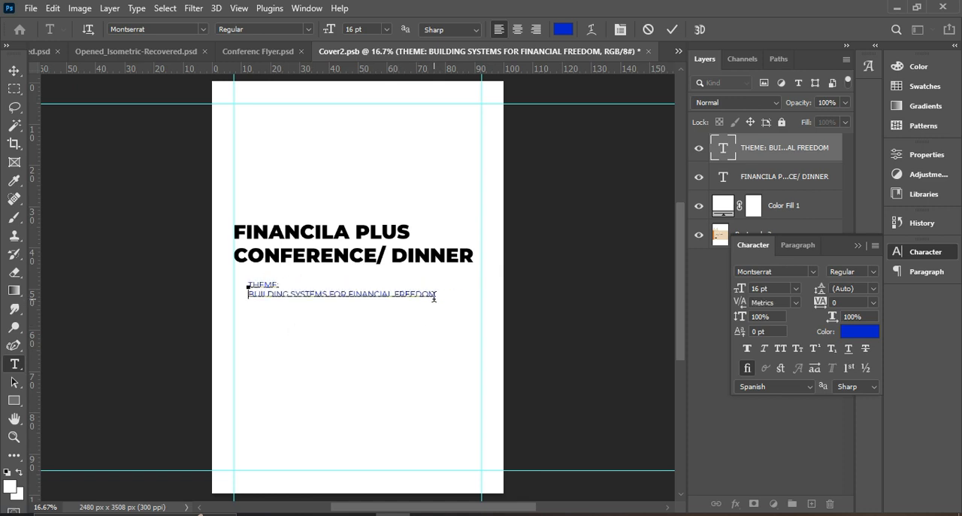
{"action": "left_click", "coordinate": [673, 29]}
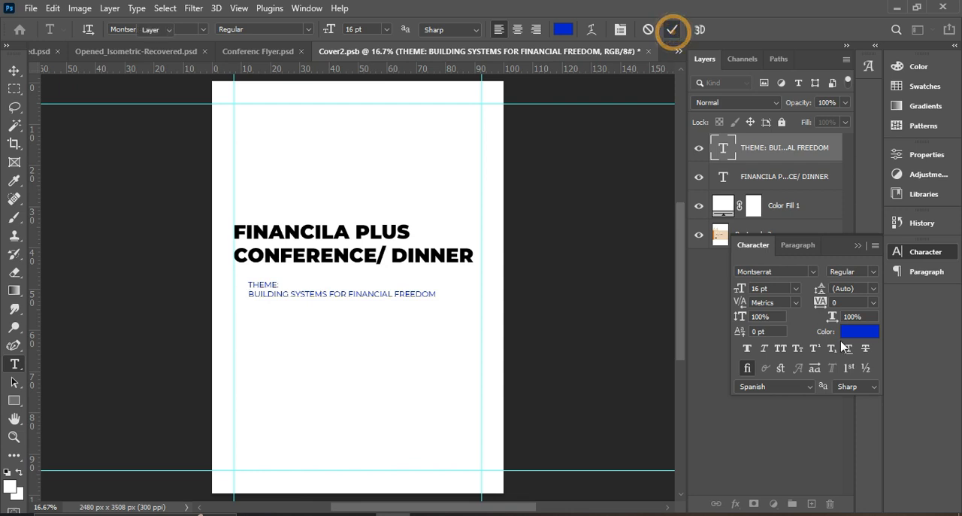
{"action": "key", "text": "v"}
Darken the whole theme text's blue to a deep navy
{"action": "left_click", "coordinate": [862, 334]}
{"action": "left_click_drag", "start_coordinate": [712, 205], "coordinate": [712, 219]}
{"action": "left_click", "coordinate": [854, 106]}
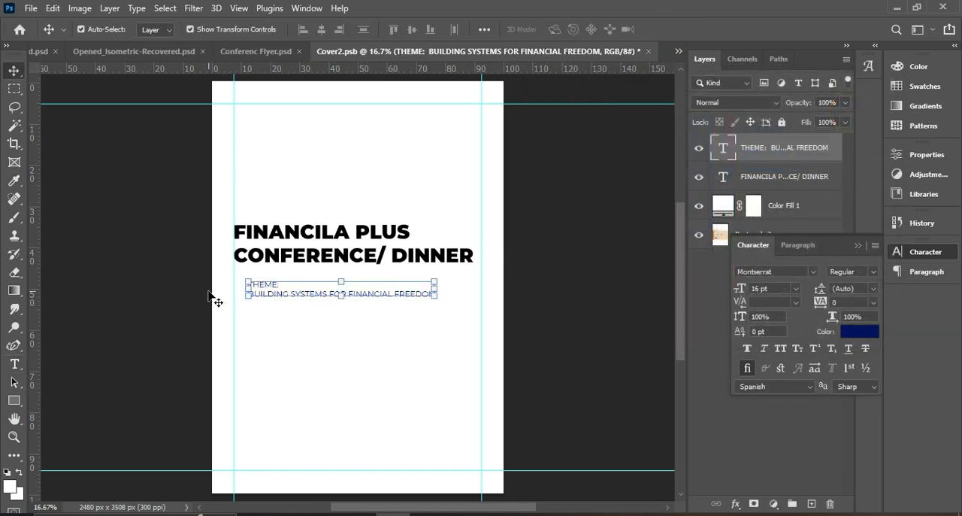
Colour only the word "THEME:" red #ff0000
{"action": "double_click", "coordinate": [262, 293]}
{"action": "left_click_drag", "start_coordinate": [280, 285], "coordinate": [236, 284]}
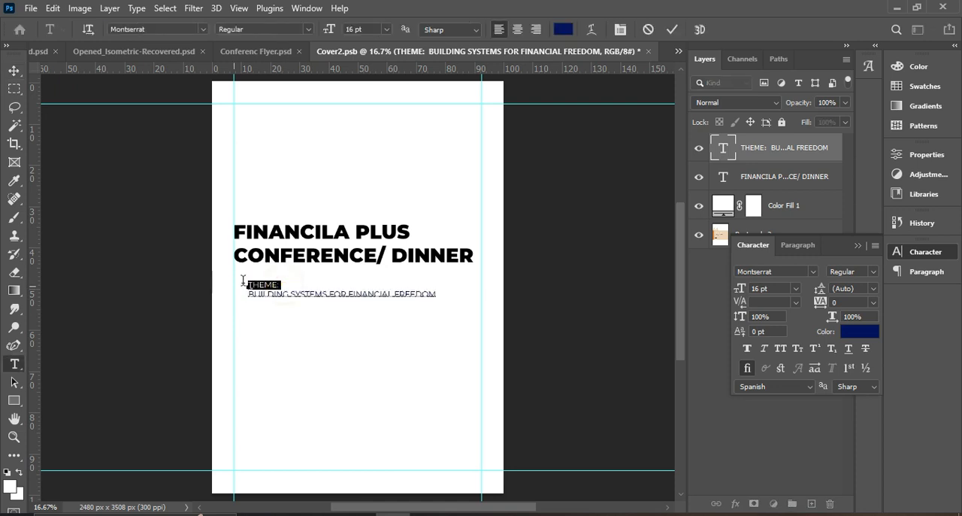
{"action": "left_click", "coordinate": [866, 333]}
{"action": "left_click_drag", "start_coordinate": [671, 196], "coordinate": [728, 115]}
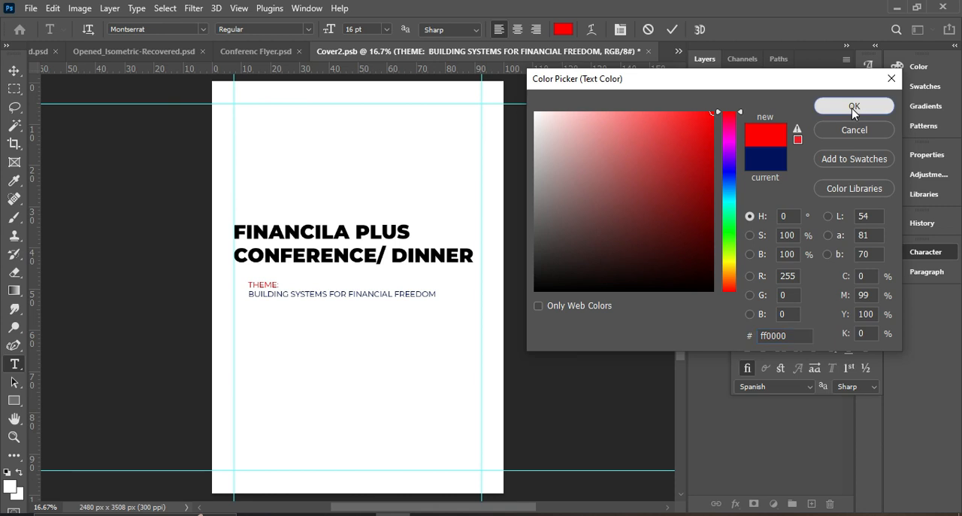
{"action": "left_click", "coordinate": [854, 106]}
{"action": "left_click", "coordinate": [667, 28]}
{"action": "key", "text": "v"}
{"action": "left_click", "coordinate": [560, 242]}
{"action": "left_click", "coordinate": [377, 291]}
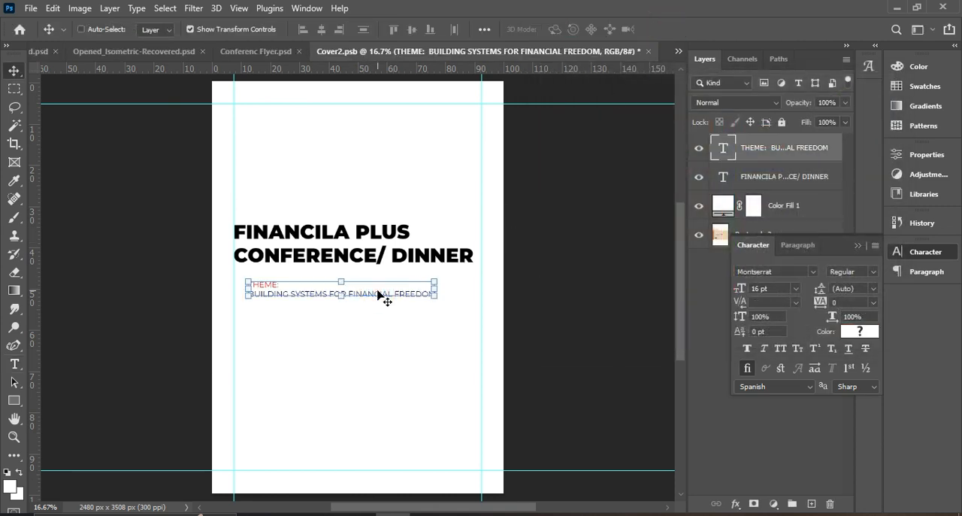
{"action": "key", "text": "ctrl+j"}
{"action": "left_click_drag", "start_coordinate": [379, 295], "coordinate": [380, 349]}
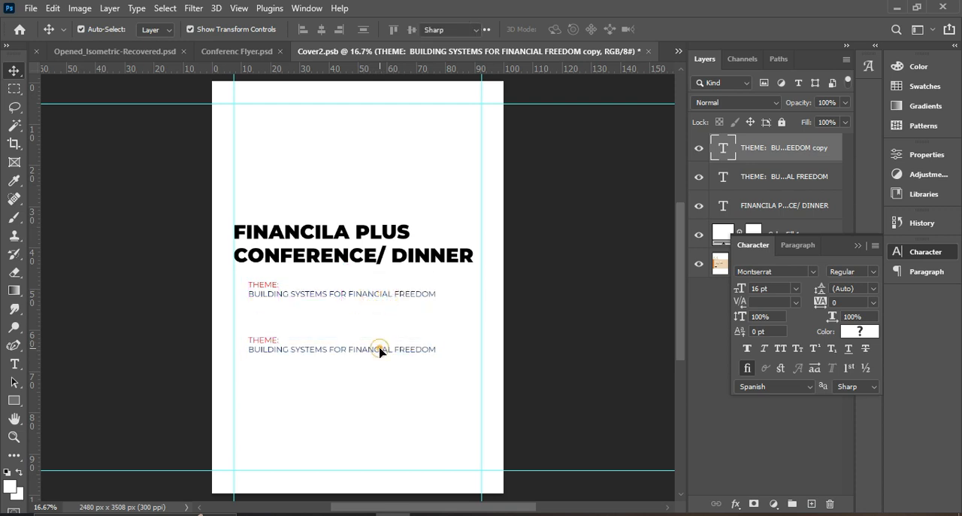
{"action": "double_click", "coordinate": [379, 346]}
{"action": "type", "text": "2023"}
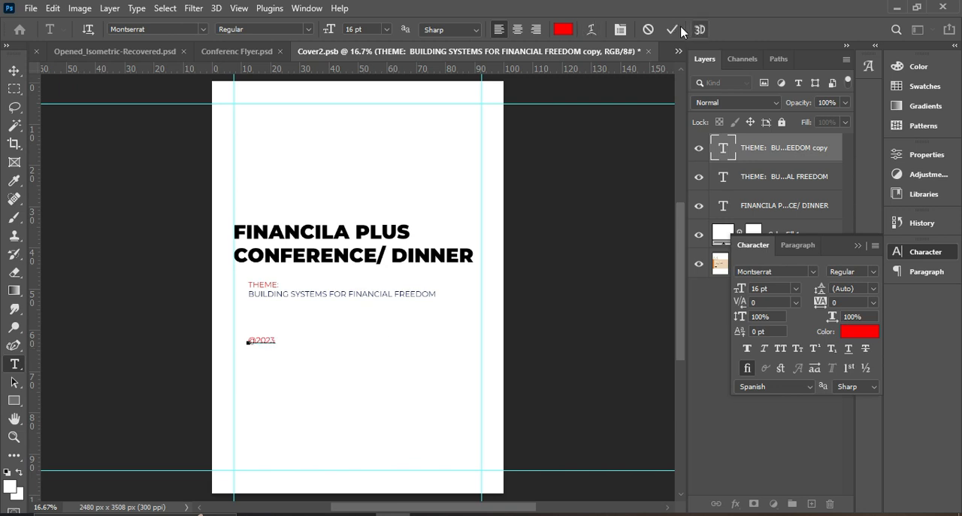
{"action": "left_click", "coordinate": [672, 30]}
{"action": "key", "text": "v"}
{"action": "left_click", "coordinate": [872, 271]}
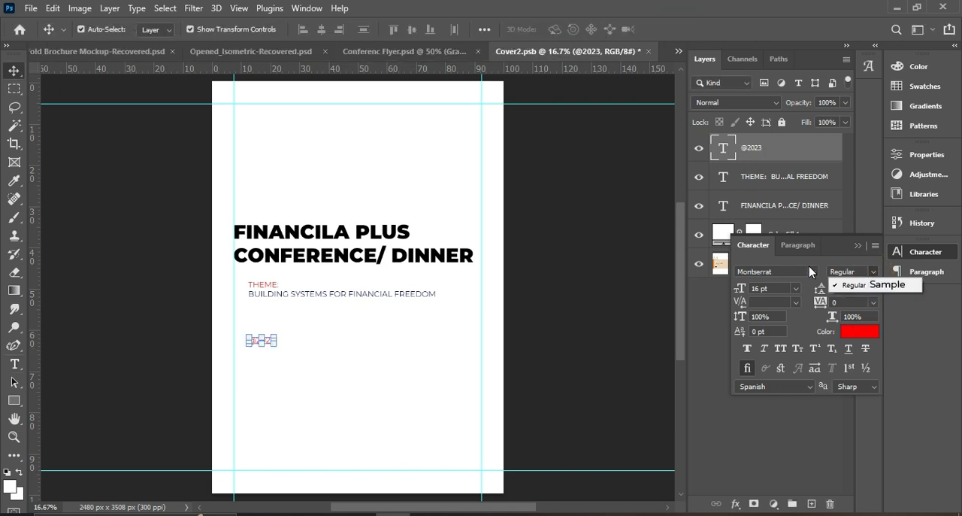
{"action": "left_click", "coordinate": [863, 341]}
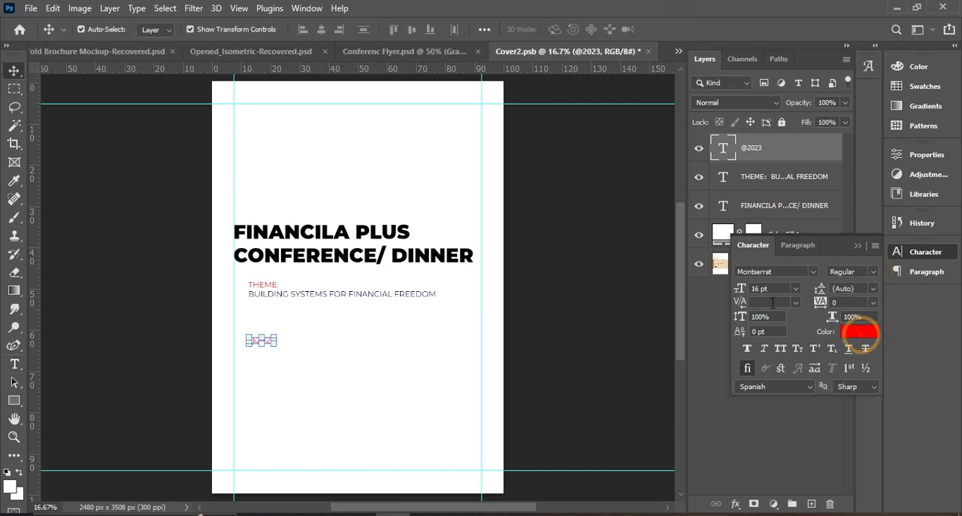
{"action": "left_click", "coordinate": [865, 335]}
{"action": "type", "text": "000000"}
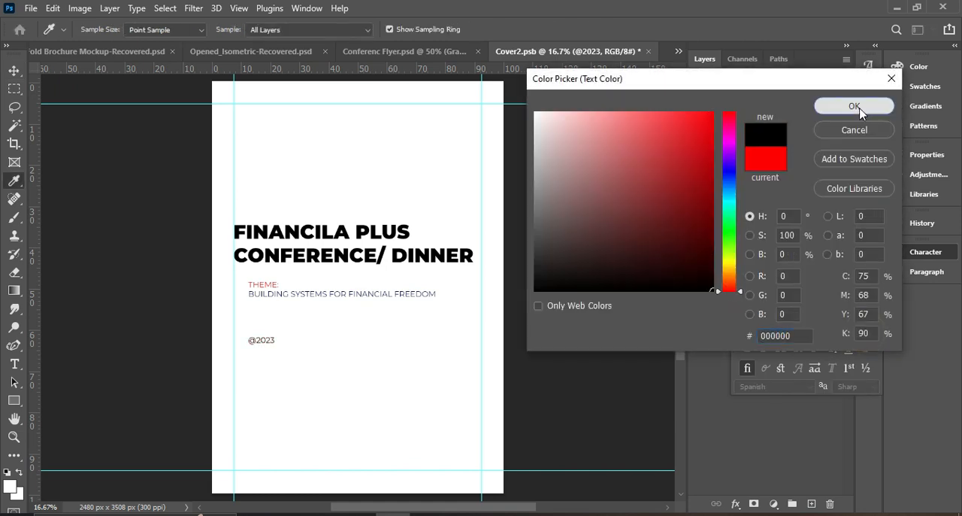
{"action": "left_click", "coordinate": [861, 113]}
{"action": "left_click_drag", "start_coordinate": [743, 288], "coordinate": [755, 288]}
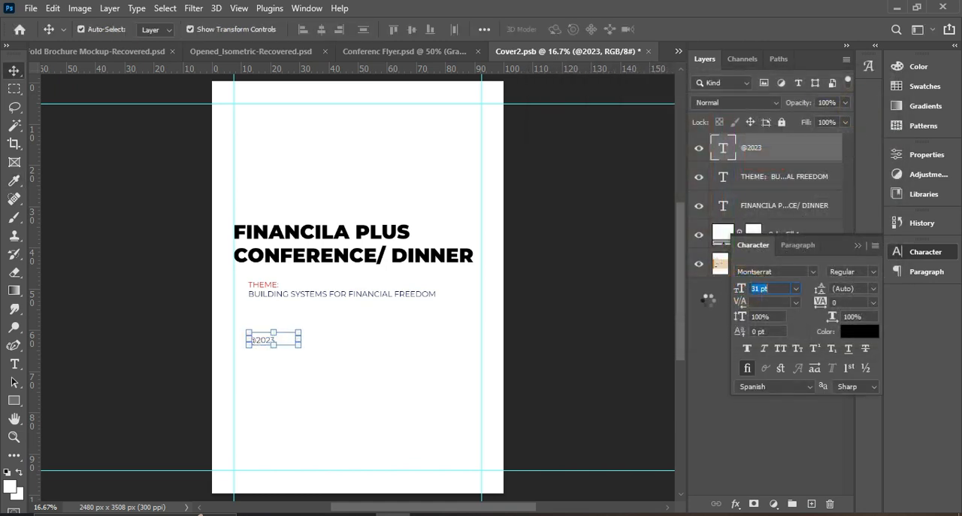
{"action": "left_click_drag", "start_coordinate": [285, 345], "coordinate": [326, 356]}
{"action": "key", "text": "ctrl+a"}
{"action": "left_click", "coordinate": [321, 28]}
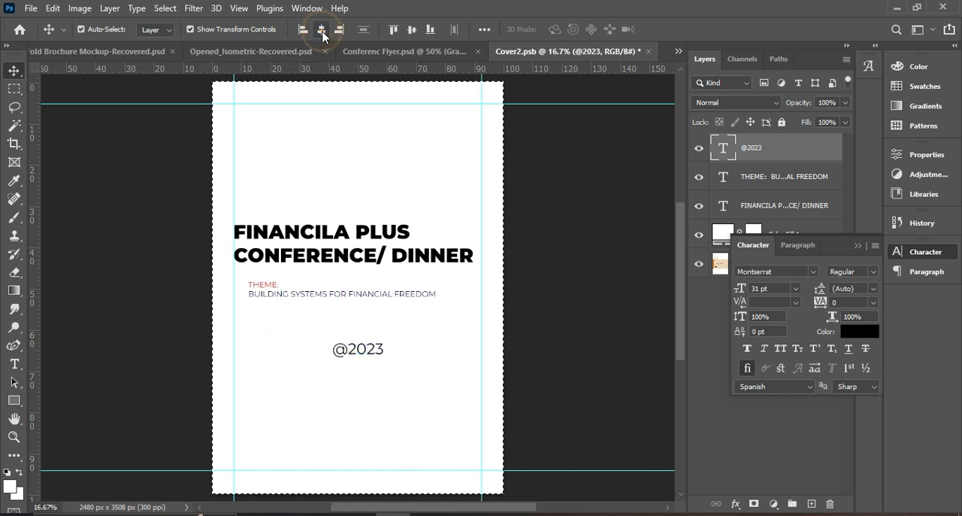
{"action": "left_click", "coordinate": [586, 323]}
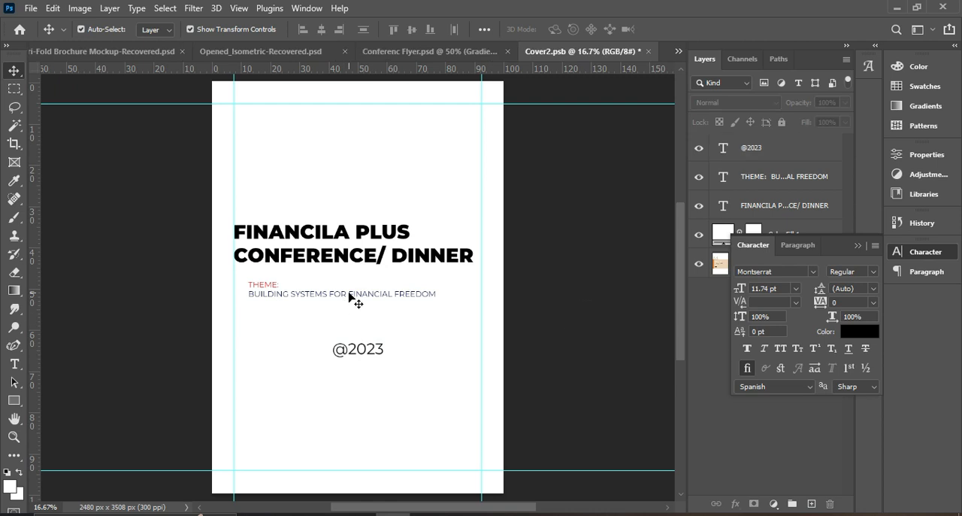
Save and close Cover2.psb to update the mockup, and collapse the floating character settings
{"action": "left_click", "coordinate": [651, 51]}
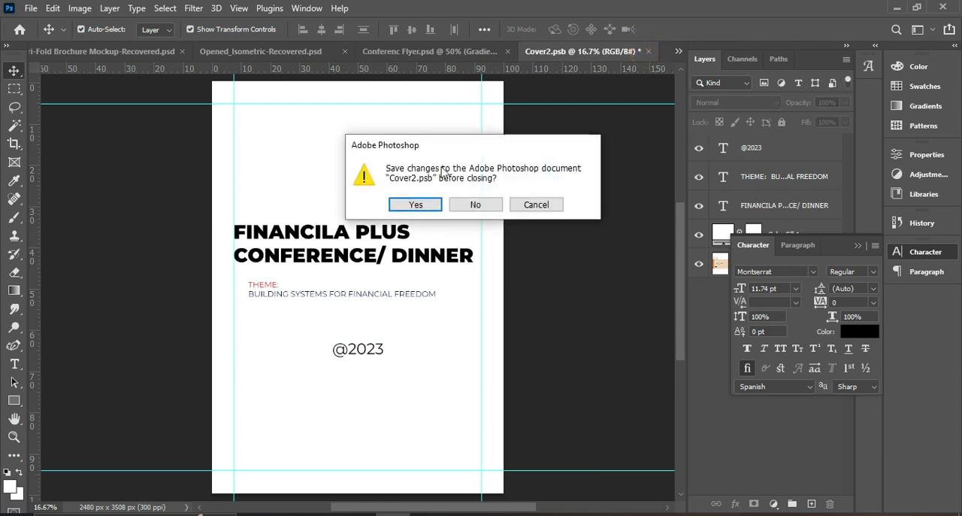
{"action": "left_click", "coordinate": [410, 207]}
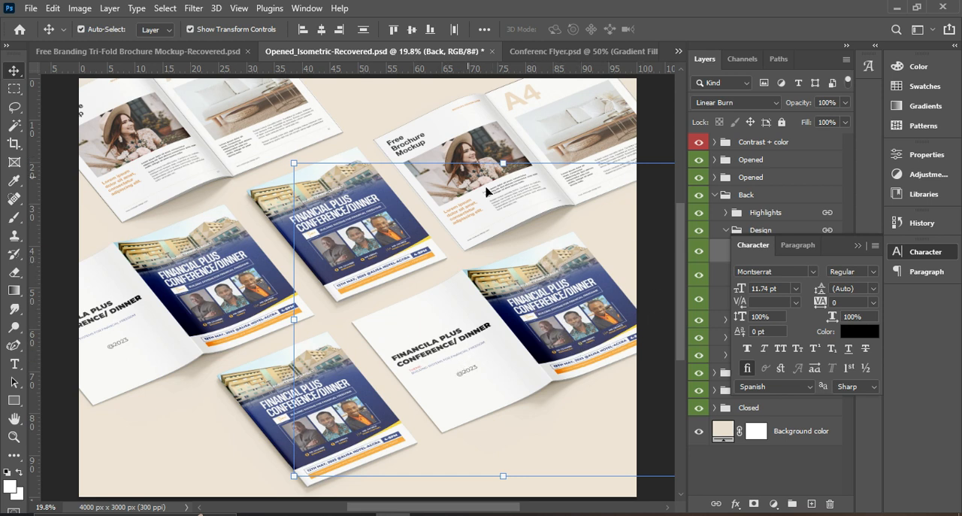
{"action": "left_click", "coordinate": [505, 122]}
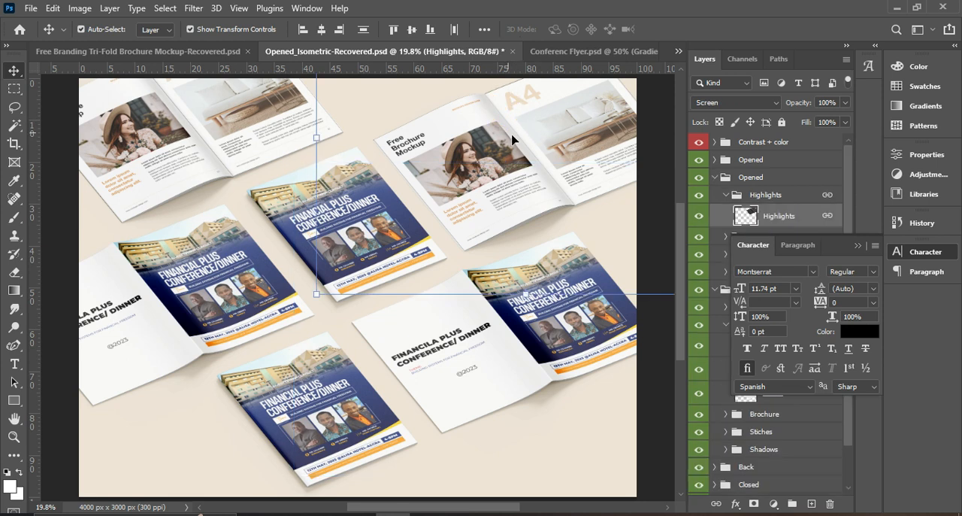
{"action": "left_click", "coordinate": [858, 245]}
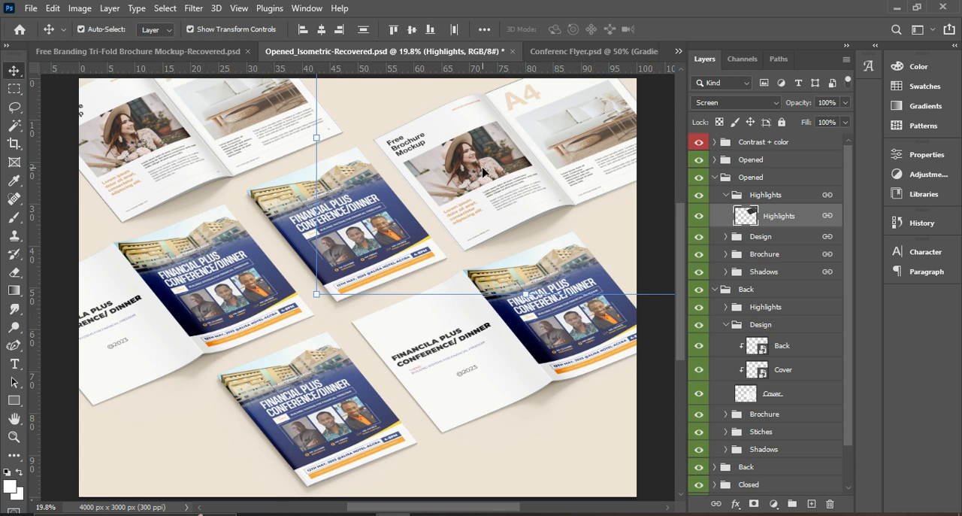
Look over the FRONT.jpg flyer and open a file from the desktop's Conference folder for reference
{"action": "left_click", "coordinate": [459, 515]}
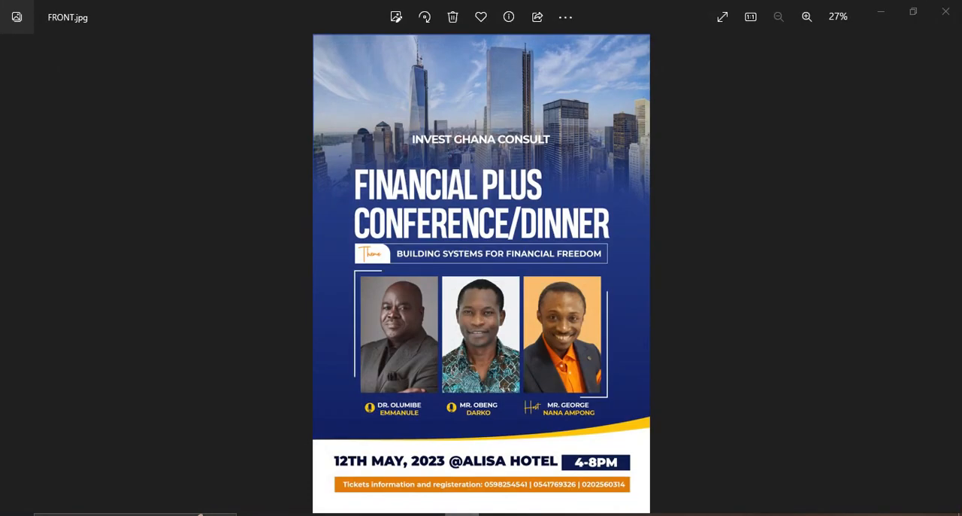
{"action": "left_click", "coordinate": [458, 514]}
{"action": "left_click", "coordinate": [325, 514]}
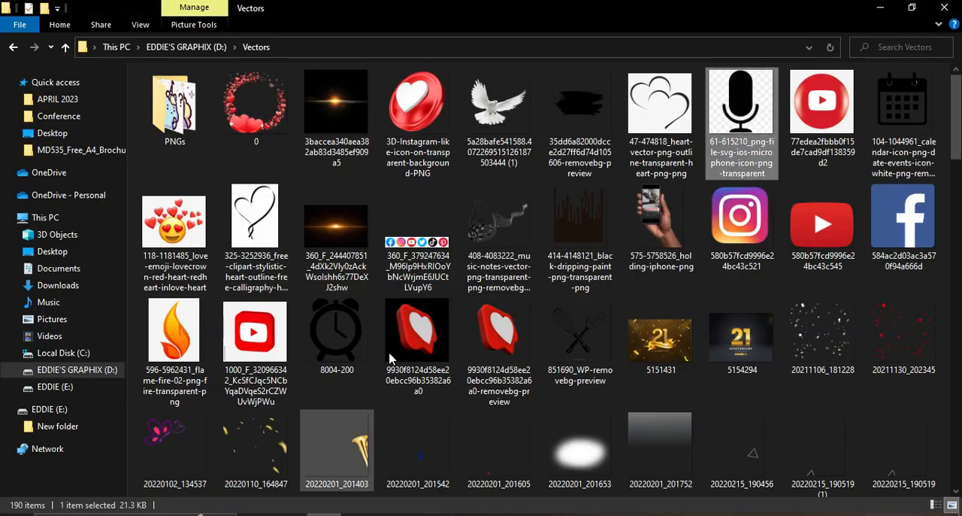
{"action": "left_click", "coordinate": [57, 117]}
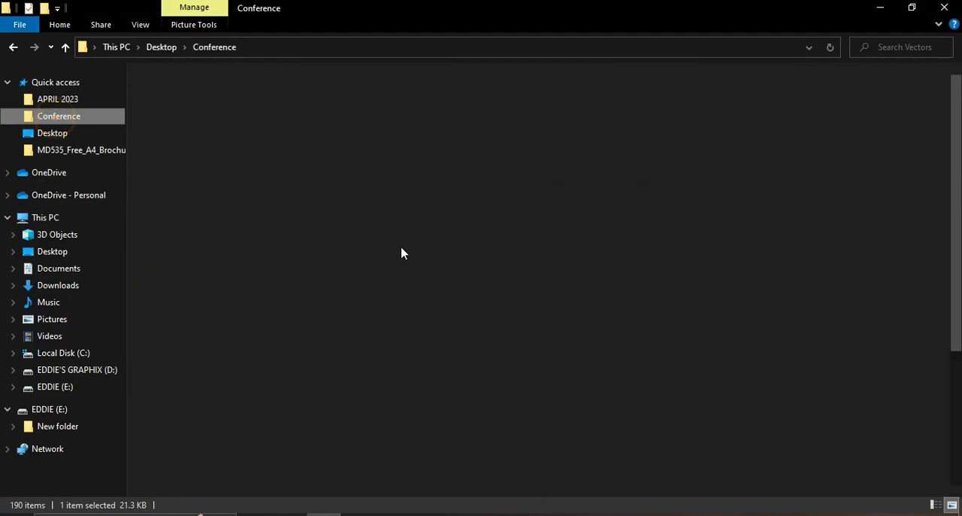
{"action": "double_click", "coordinate": [573, 322]}
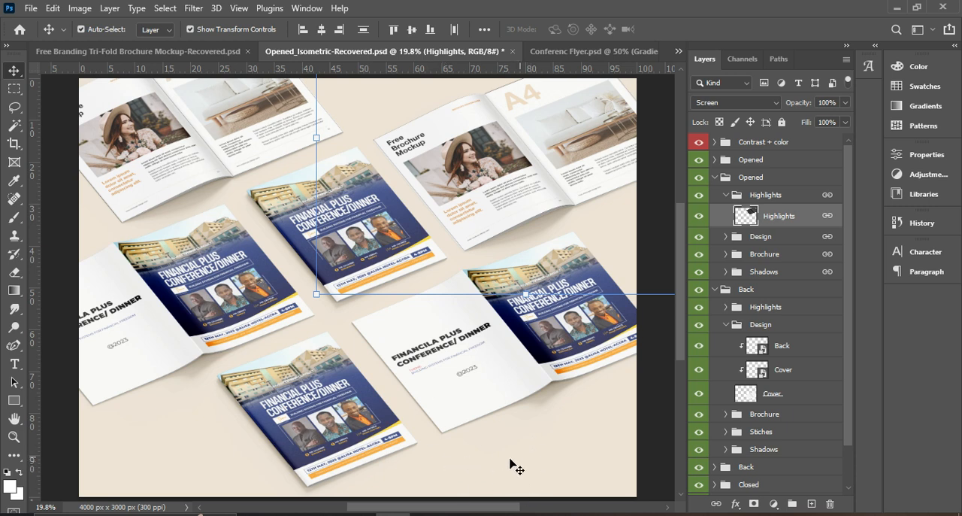
Collapse the expanded Shadows, Back and Opened layer groups so that only the mockup's main groups are listed
{"action": "left_click", "coordinate": [563, 401]}
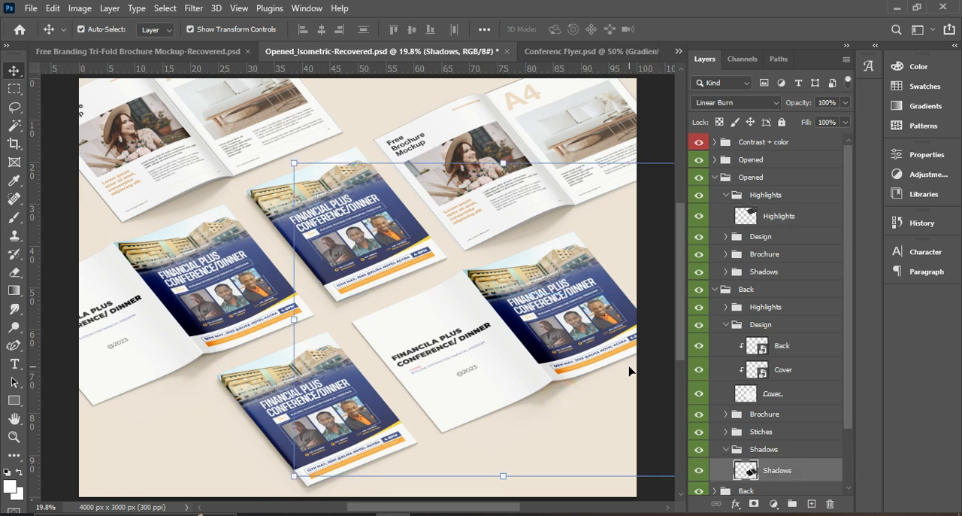
{"action": "scroll", "coordinate": [719, 440], "scroll_direction": "down", "scroll_amount": 3}
{"action": "left_click", "coordinate": [726, 381]}
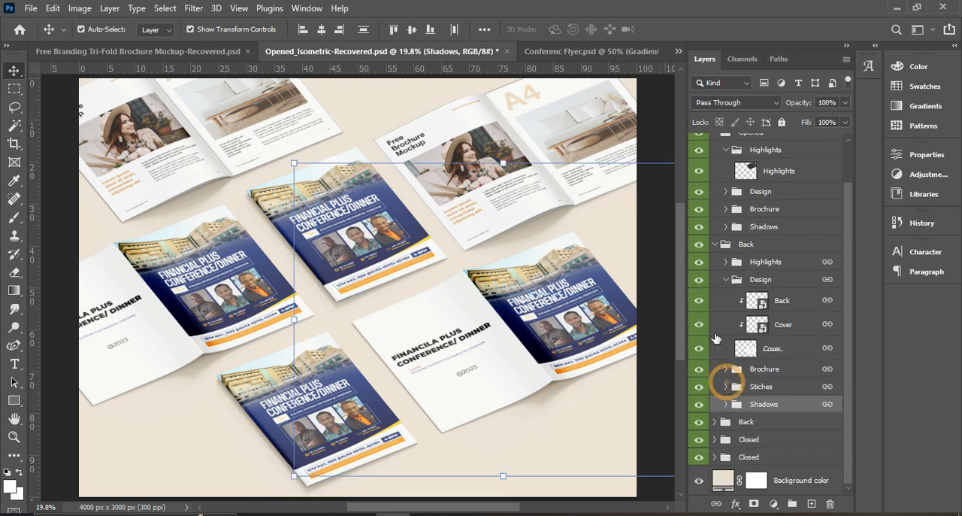
{"action": "left_click", "coordinate": [716, 247]}
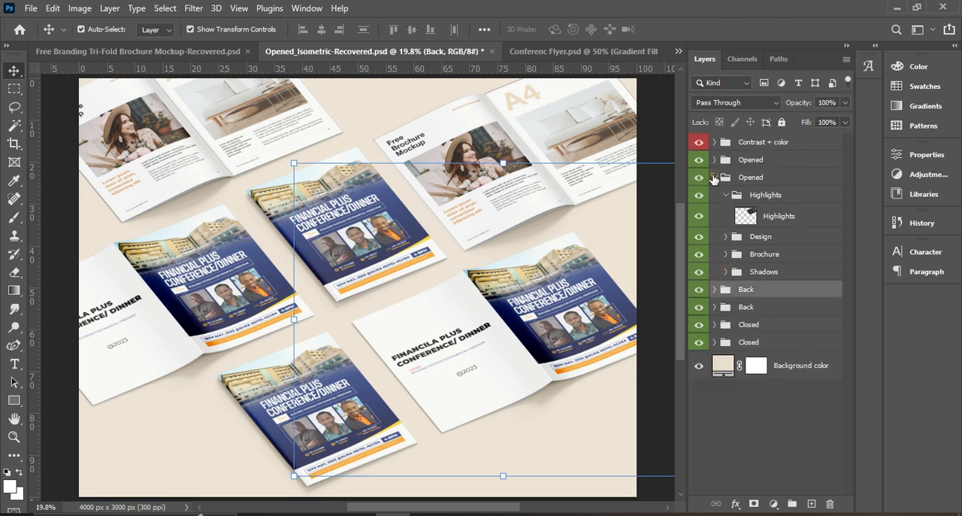
{"action": "left_click", "coordinate": [714, 177]}
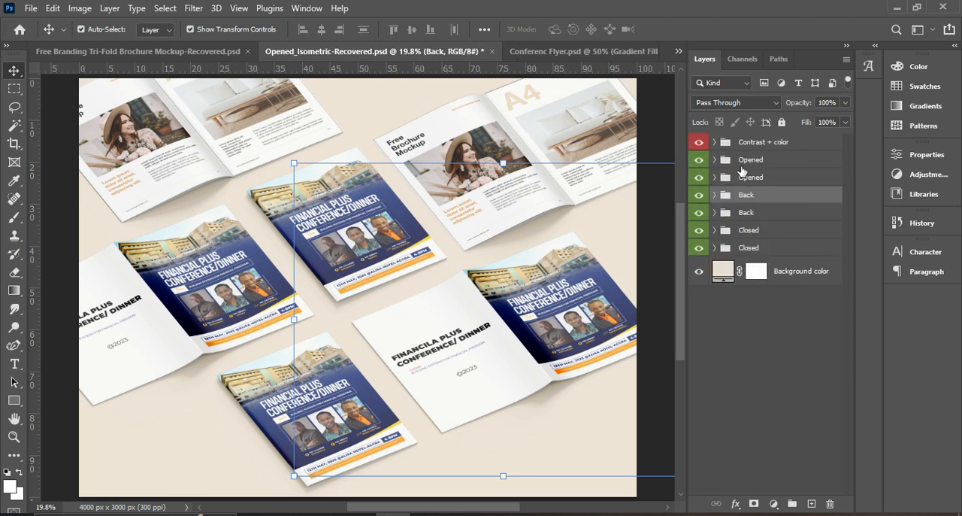
Add a black Montserrat Regular text layer with the designer's full name above the Contrast + color group
{"action": "left_click", "coordinate": [780, 143]}
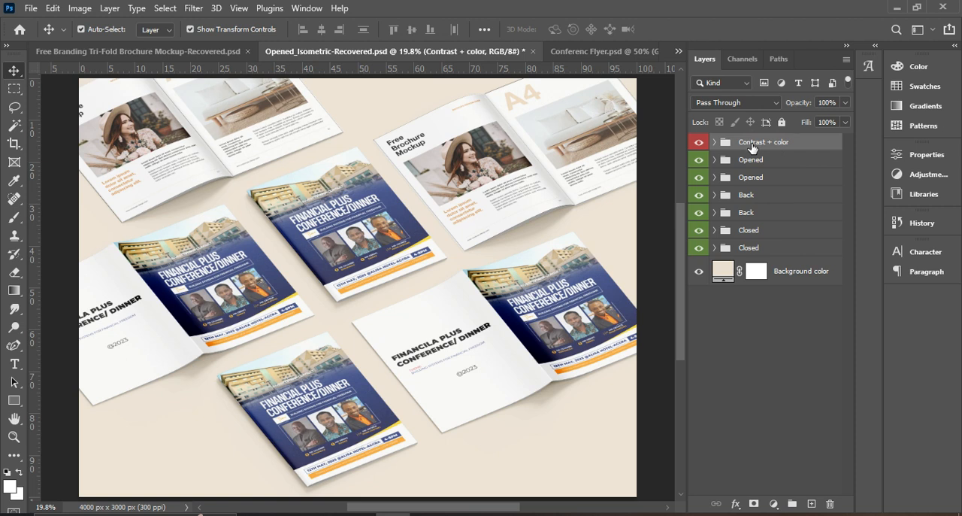
{"action": "left_click", "coordinate": [14, 364]}
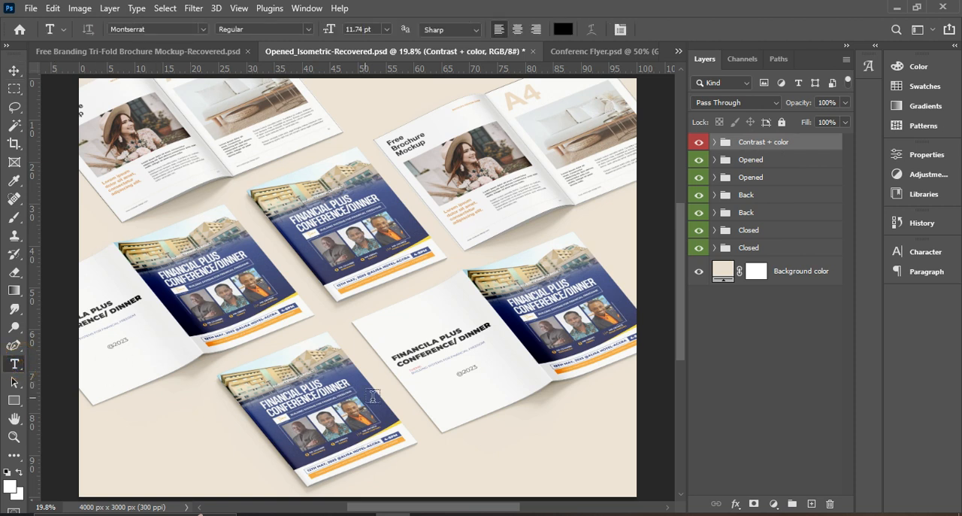
{"action": "left_click", "coordinate": [418, 382]}
{"action": "key", "text": "BackSpace"}
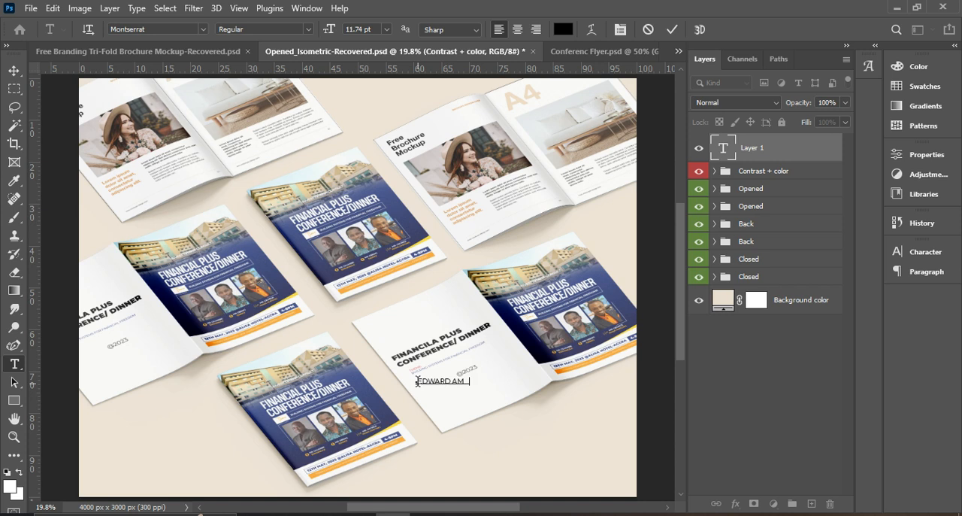
{"action": "left_click", "coordinate": [673, 29]}
Set the designer's name to 36 pt and place it in the lower-right corner of the mockup, then deselect it
{"action": "left_click", "coordinate": [13, 70]}
{"action": "left_click_drag", "start_coordinate": [491, 396], "coordinate": [549, 454]}
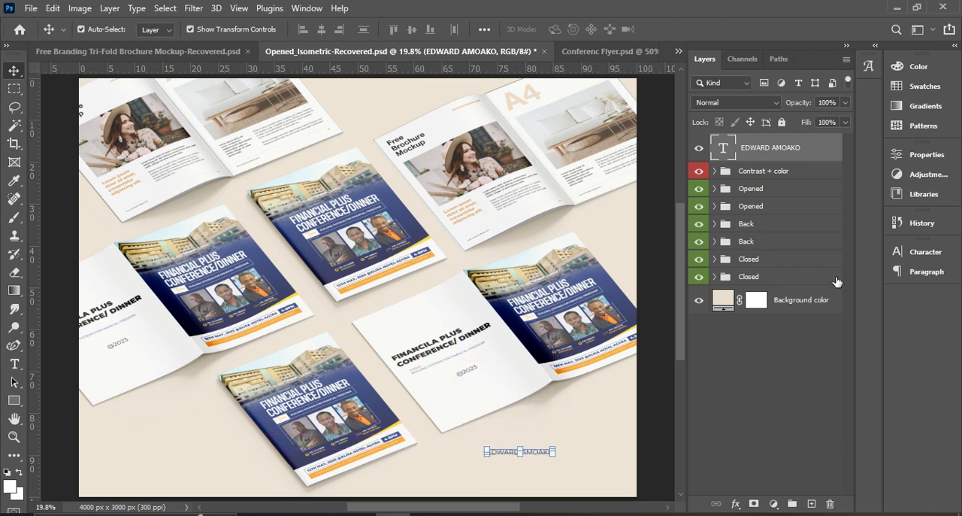
{"action": "left_click", "coordinate": [927, 254]}
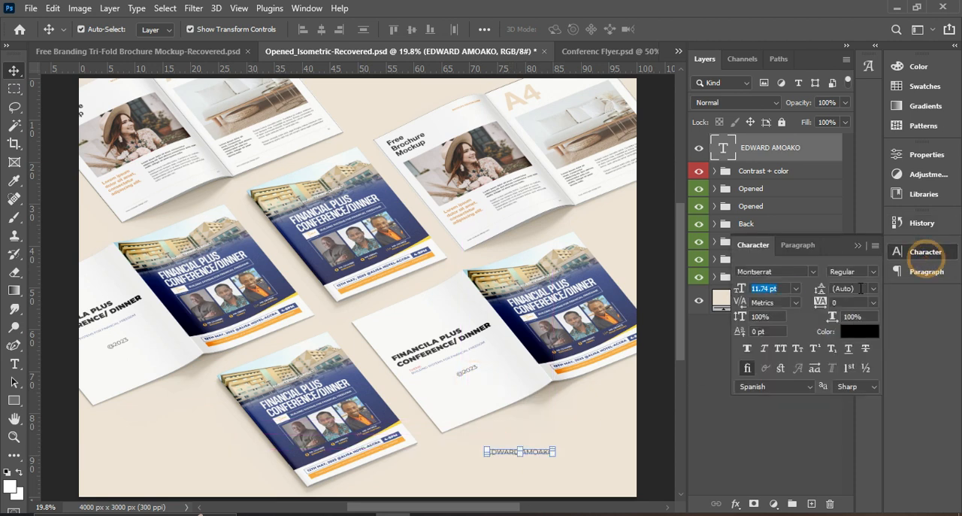
{"action": "left_click", "coordinate": [801, 291]}
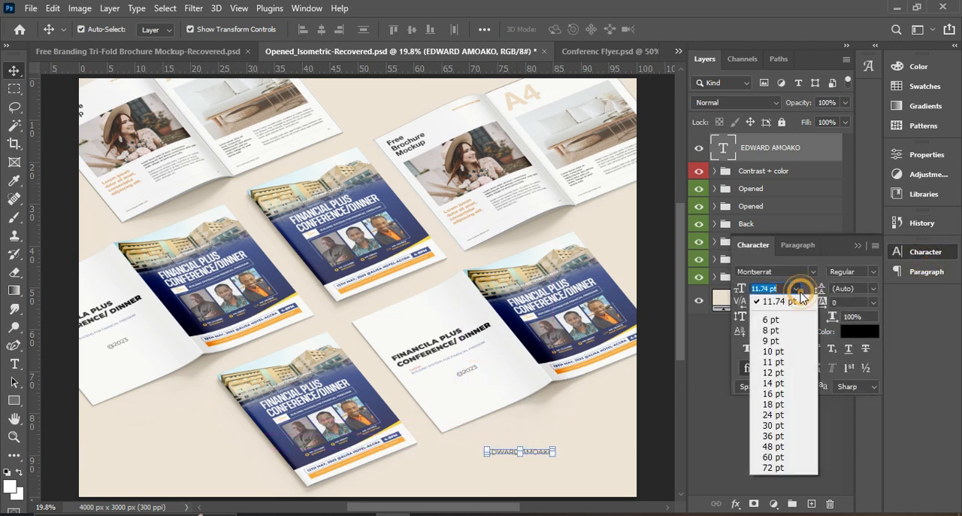
{"action": "left_click", "coordinate": [782, 444]}
{"action": "left_click_drag", "start_coordinate": [620, 452], "coordinate": [556, 457]}
{"action": "left_click", "coordinate": [560, 461]}
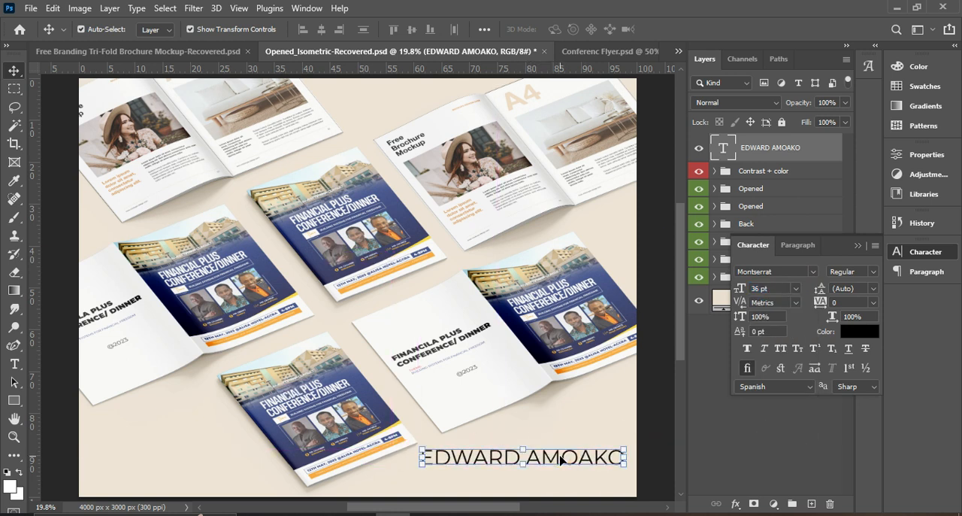
{"action": "left_click", "coordinate": [660, 380]}
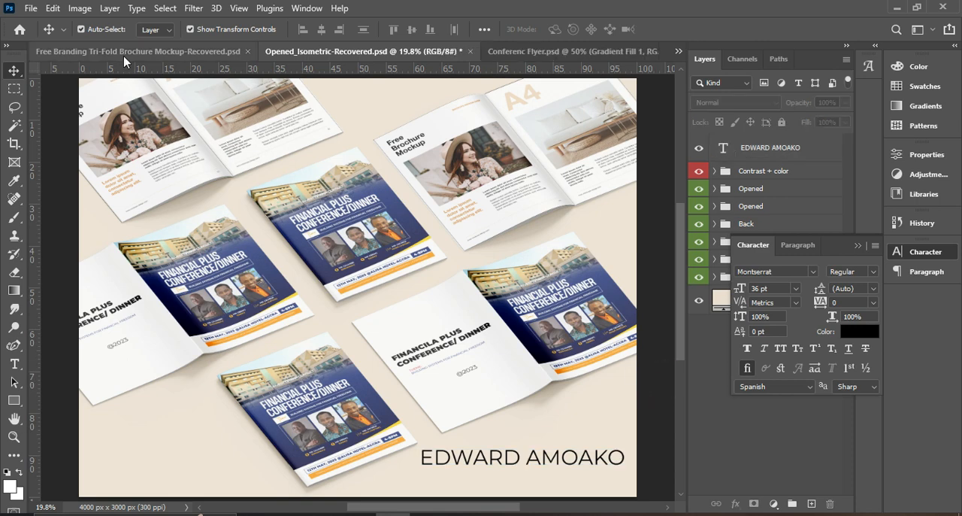
Save a copy of the mockup to the Desktop as a JPEG named Opened_Isometric-Recovered
{"action": "left_click", "coordinate": [33, 12]}
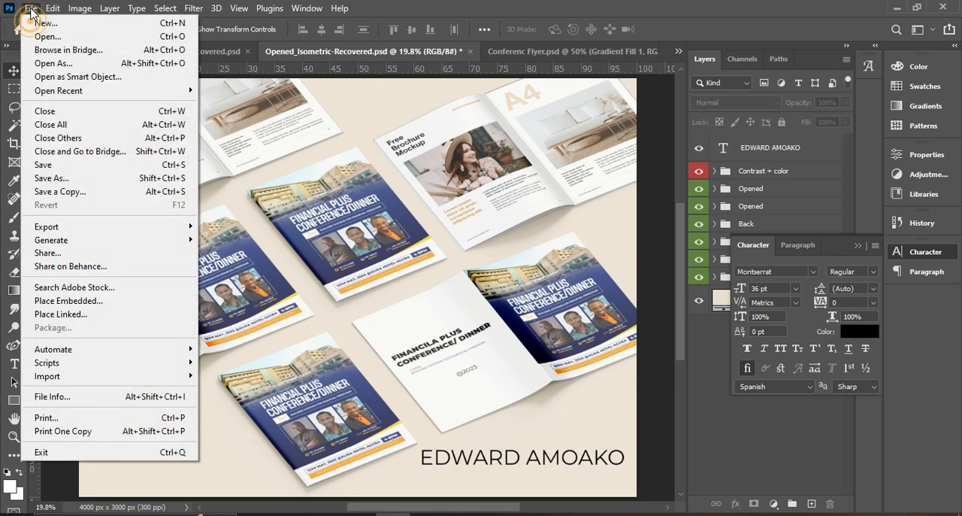
{"action": "left_click", "coordinate": [54, 188]}
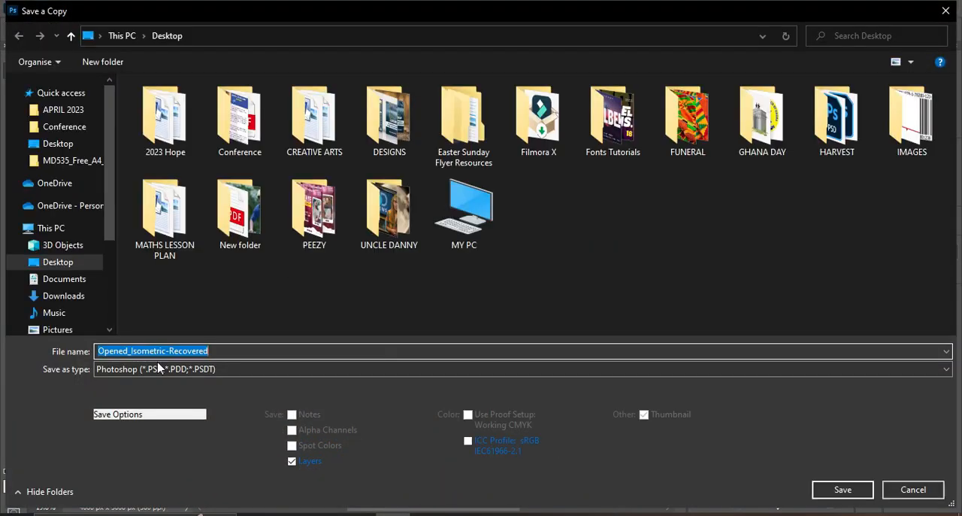
{"action": "left_click", "coordinate": [156, 368]}
{"action": "left_click", "coordinate": [126, 228]}
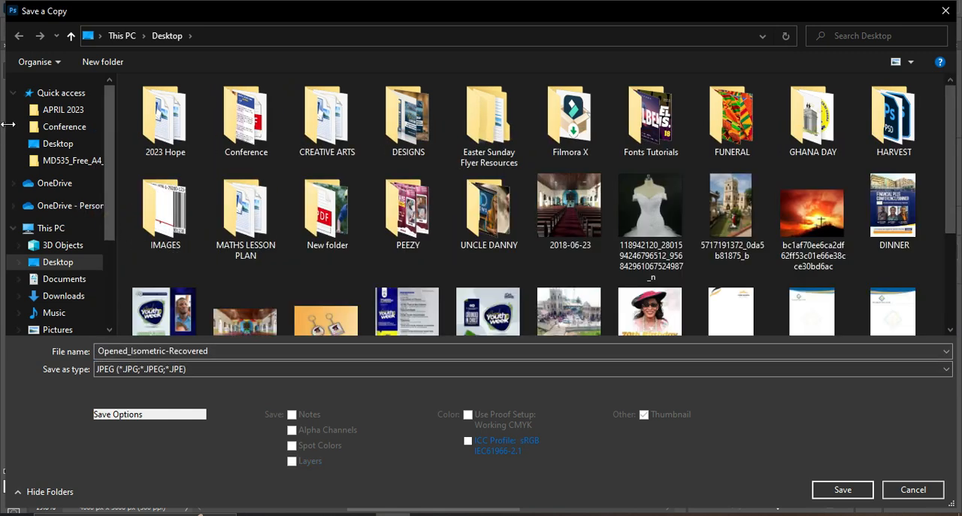
{"action": "left_click", "coordinate": [58, 143]}
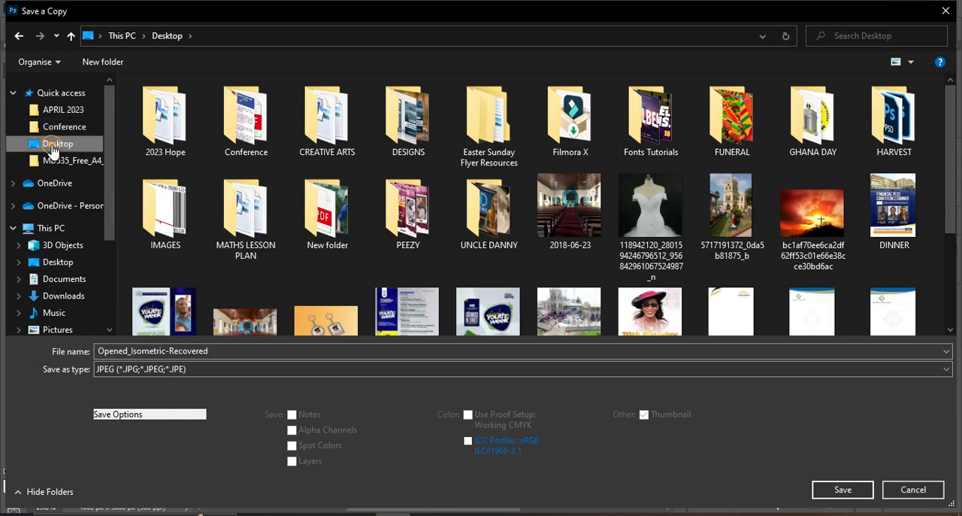
{"action": "left_click", "coordinate": [36, 147]}
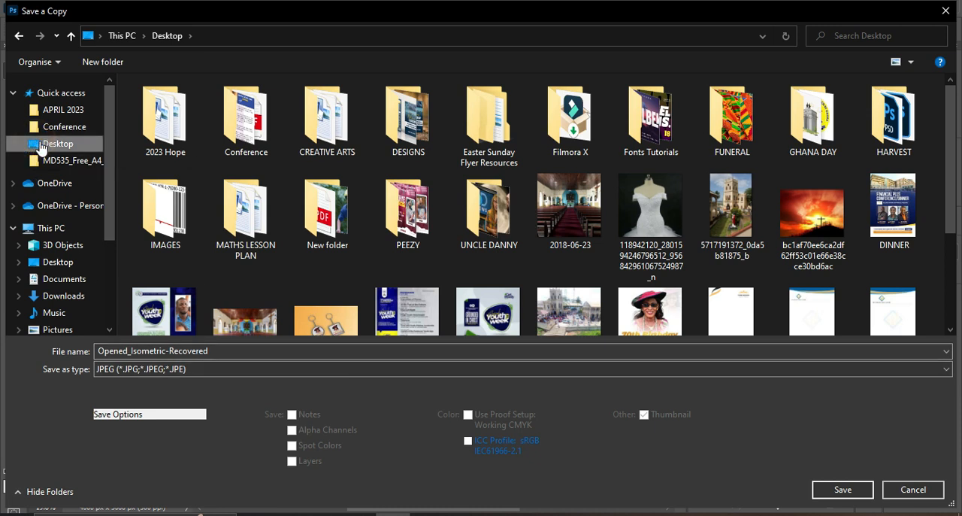
{"action": "left_click", "coordinate": [843, 490]}
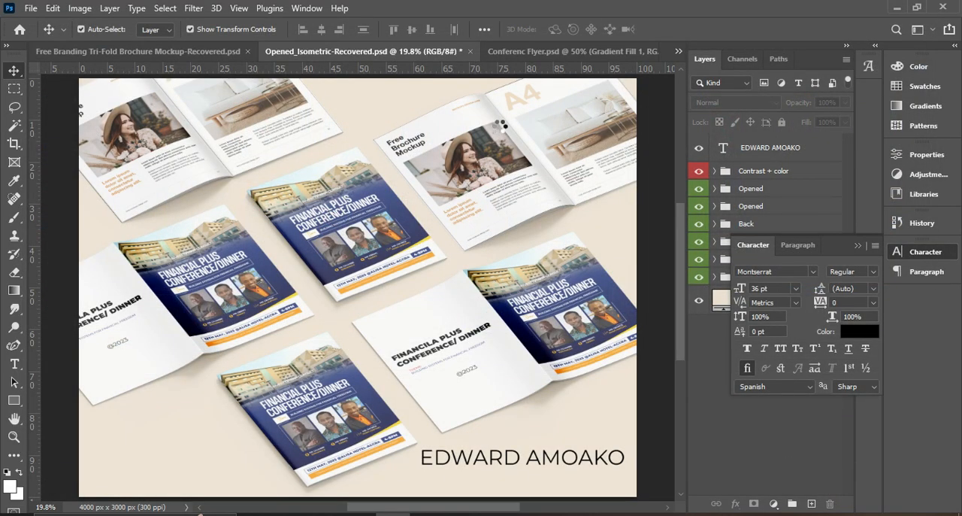
{"action": "left_click", "coordinate": [558, 113]}
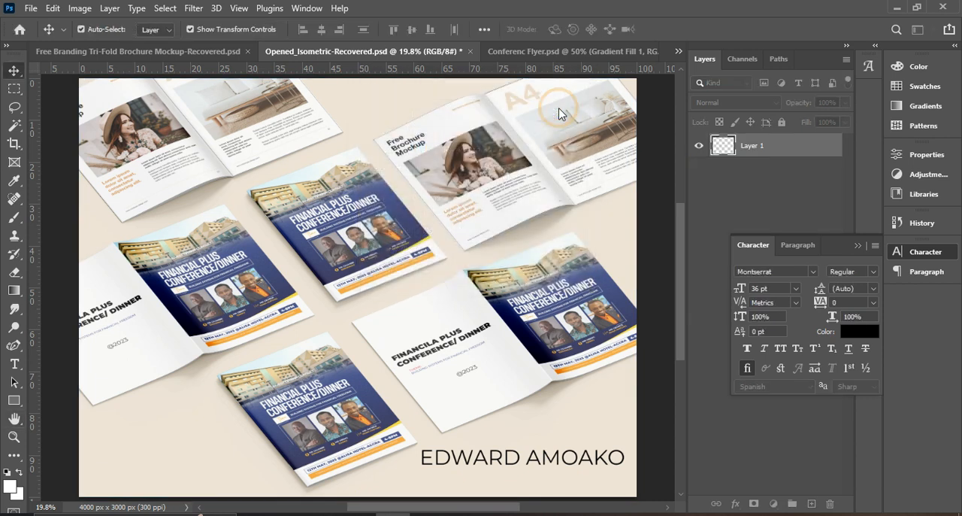
Check the mockup's saving progress and view the Free Branding Tri-Fold Brochure Mockup document
{"action": "left_click", "coordinate": [575, 51]}
{"action": "left_click", "coordinate": [301, 52]}
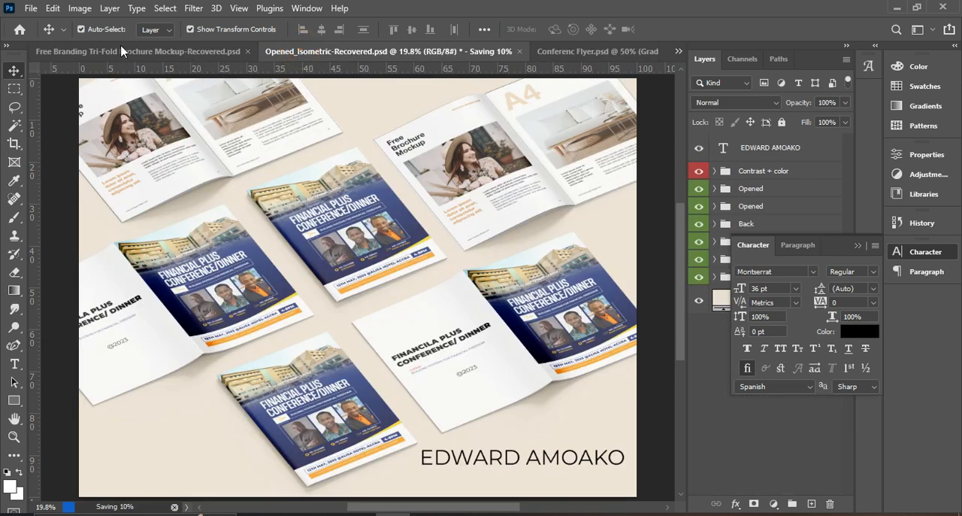
{"action": "left_click", "coordinate": [123, 51]}
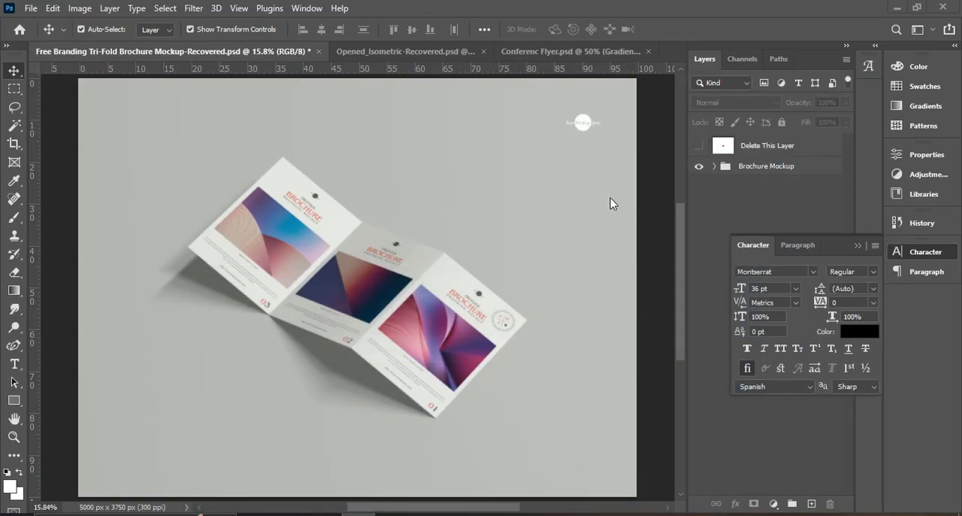
Minimize the open windows and review the exported Opened_Isometric-Recovered JPEG from the desktop in the image viewer
{"action": "left_click", "coordinate": [897, 8]}
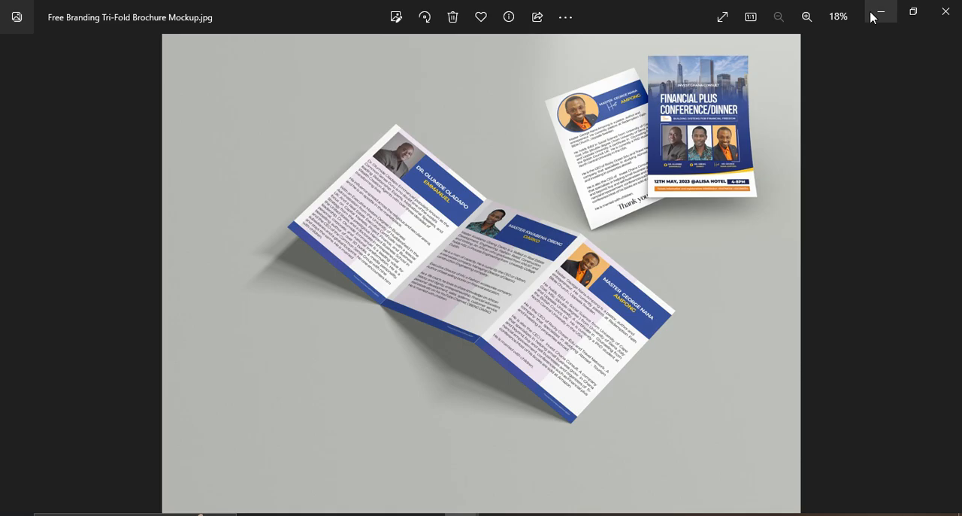
{"action": "left_click", "coordinate": [877, 15]}
{"action": "left_click", "coordinate": [878, 13]}
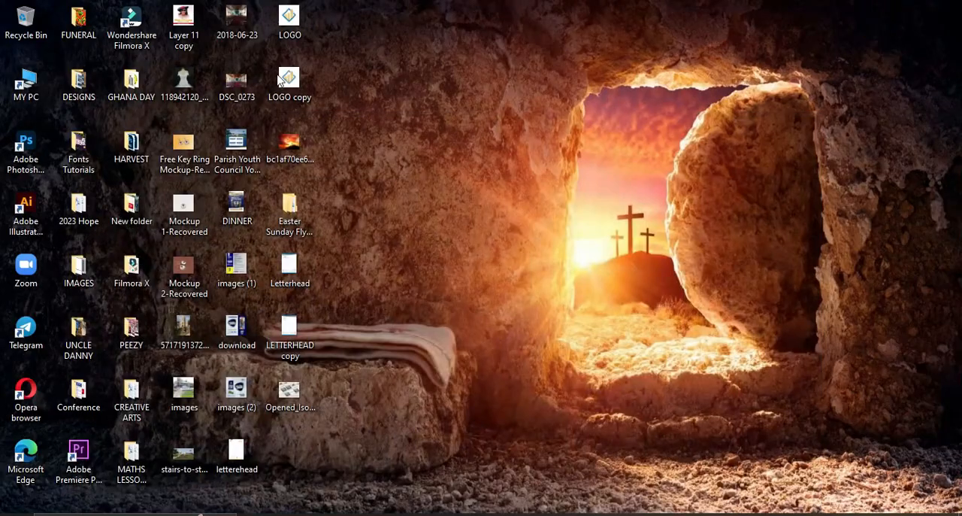
{"action": "double_click", "coordinate": [291, 395]}
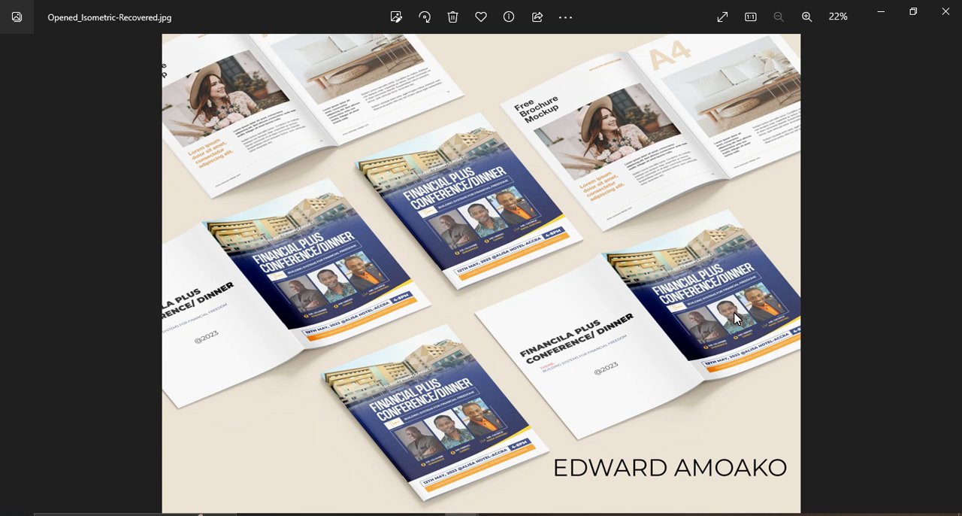
{"action": "left_click", "coordinate": [885, 12]}
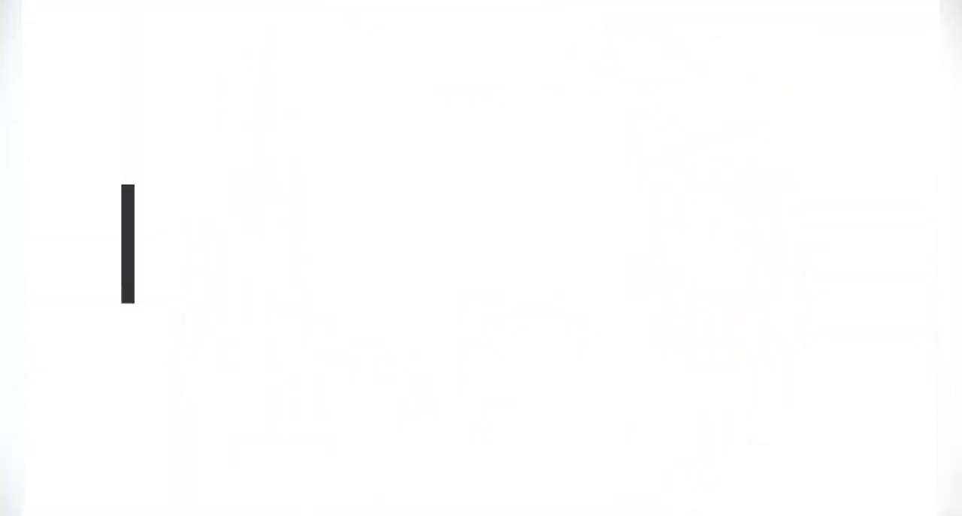